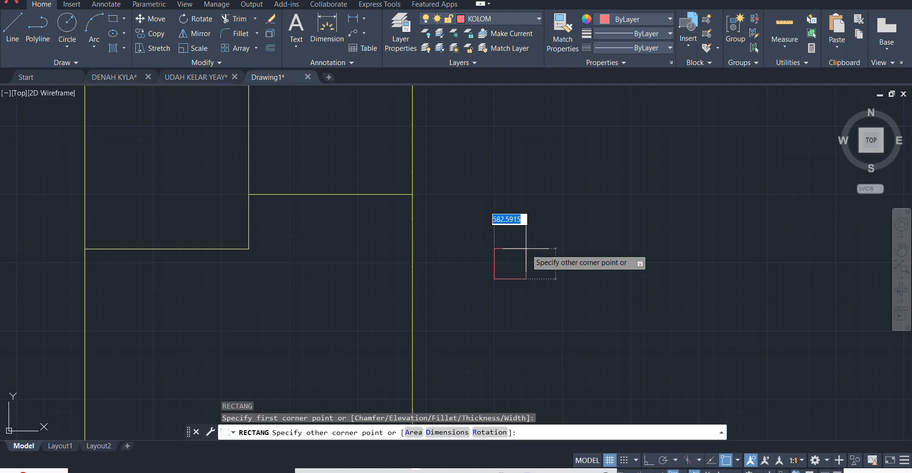
- Finish the column outline as a 150 by 150 rectangle in the empty space beside the floor plan
scroll(478, 242, up, 4)
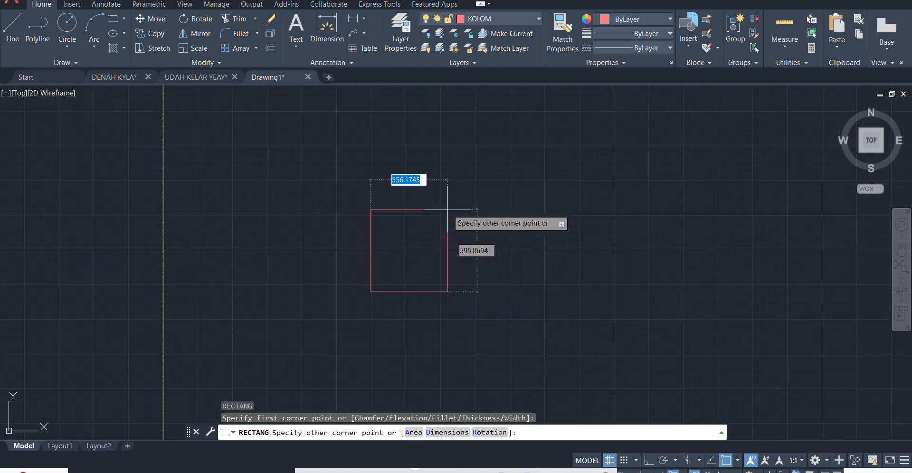
text(0)
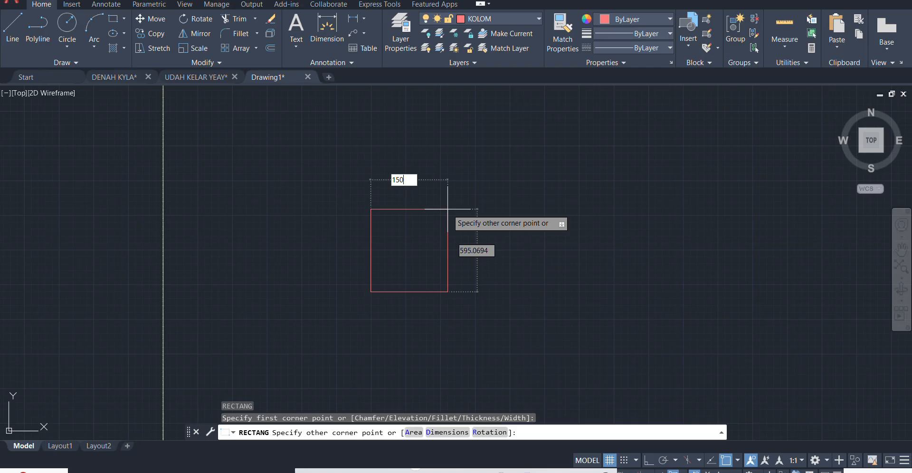
key(Tab)
key(Return)
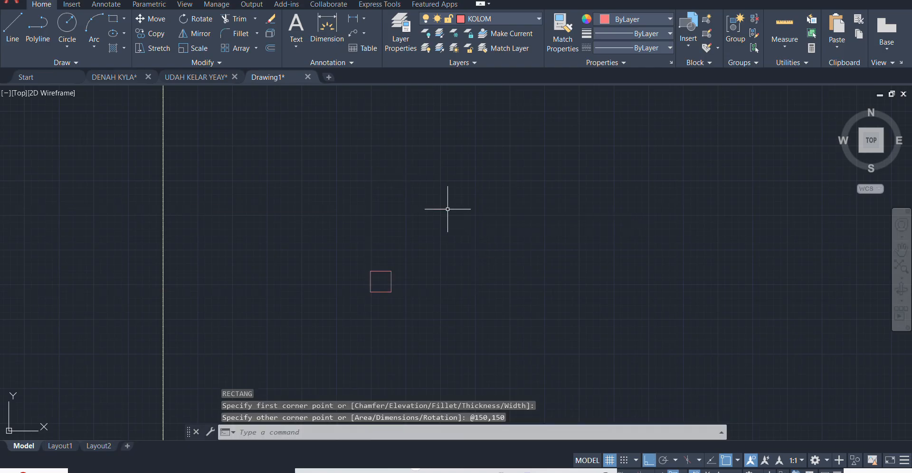
- Offset the 150 by 150 square inward by 25
scroll(353, 211, up, 5)
scroll(358, 195, down, 10)
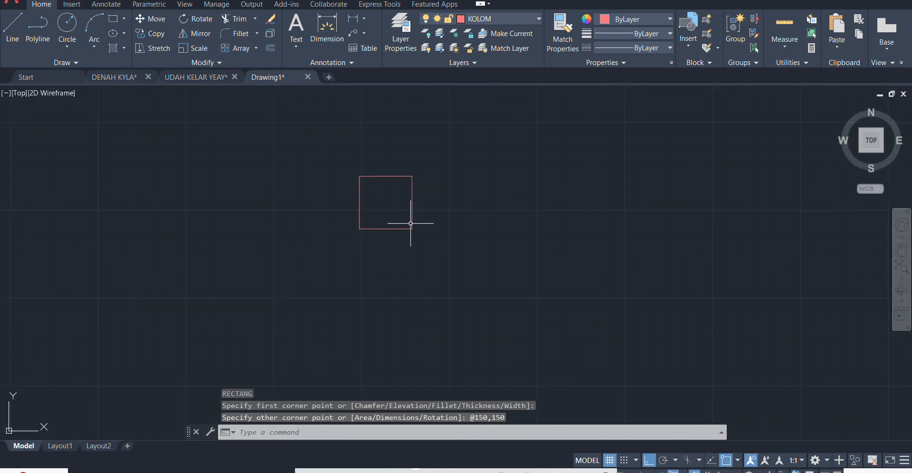
scroll(480, 310, up, 10)
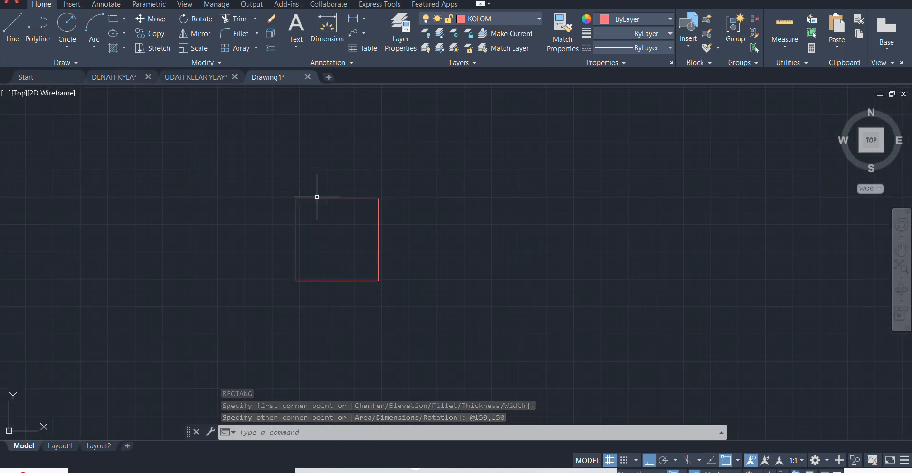
scroll(408, 198, down, 5)
scroll(363, 179, up, 2)
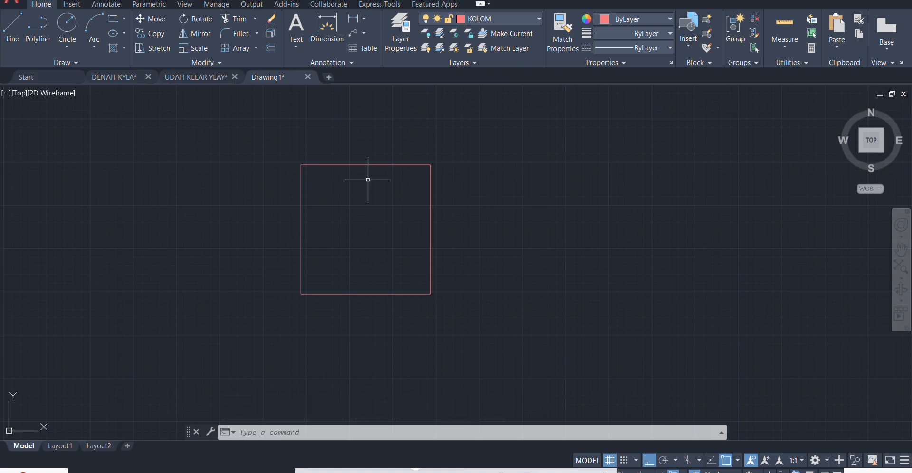
text(o)
key(Return)
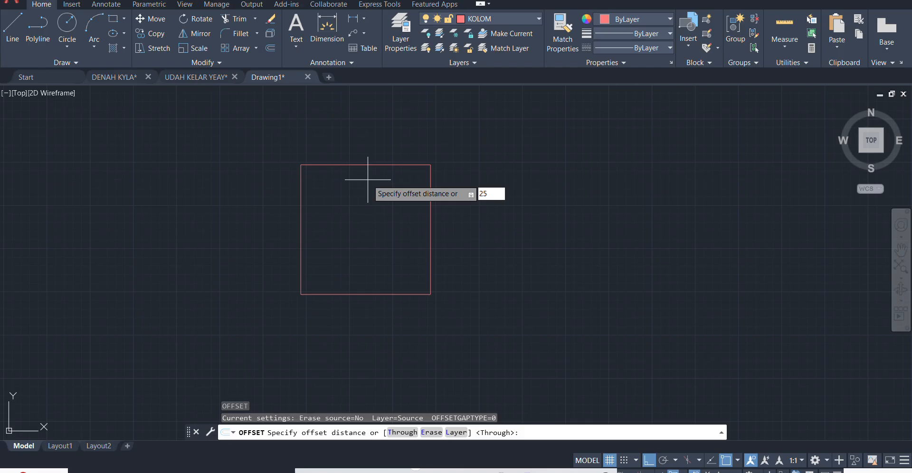
key(Return)
scroll(351, 167, up, 2)
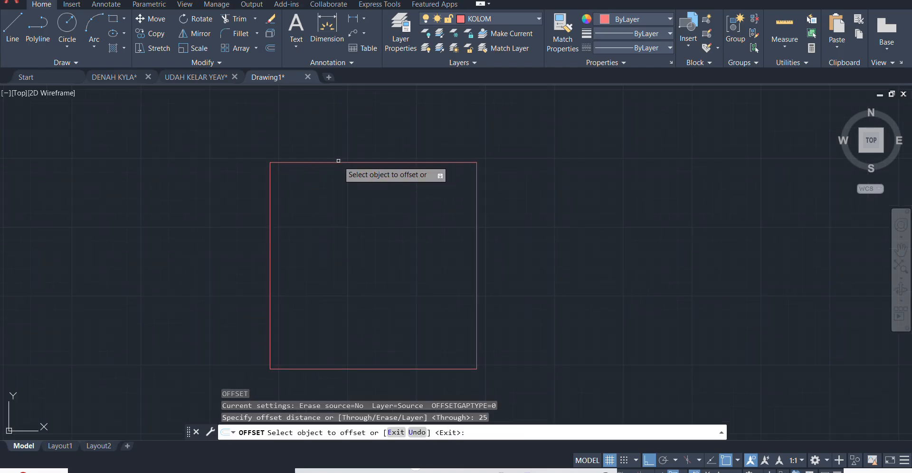
click(338, 162)
click(341, 215)
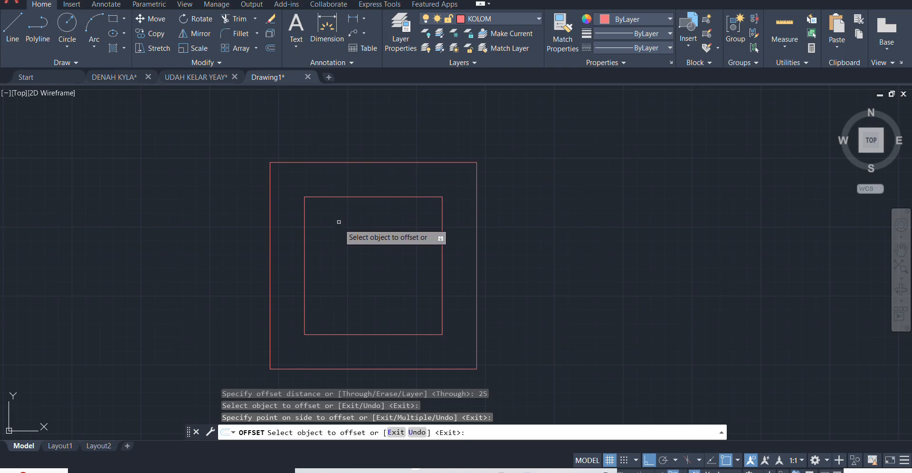
key(Return)
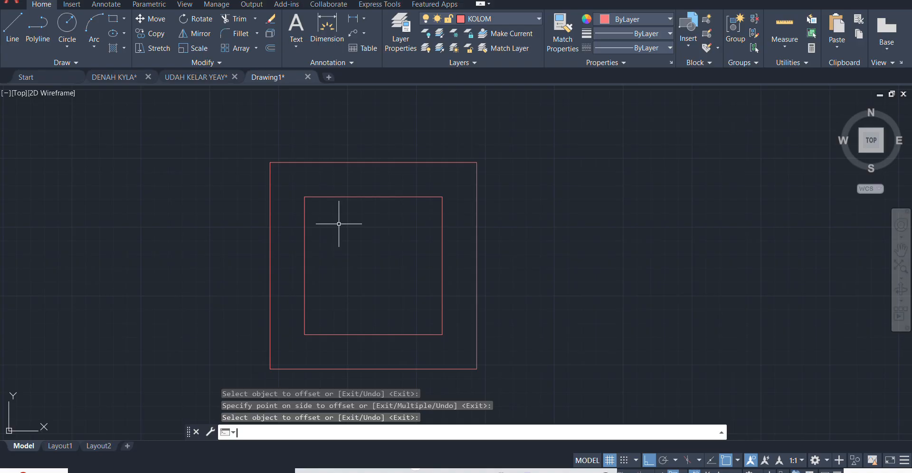
- Offset the inner square a further 8 inward to form the stirrup's inside edge
text(O)
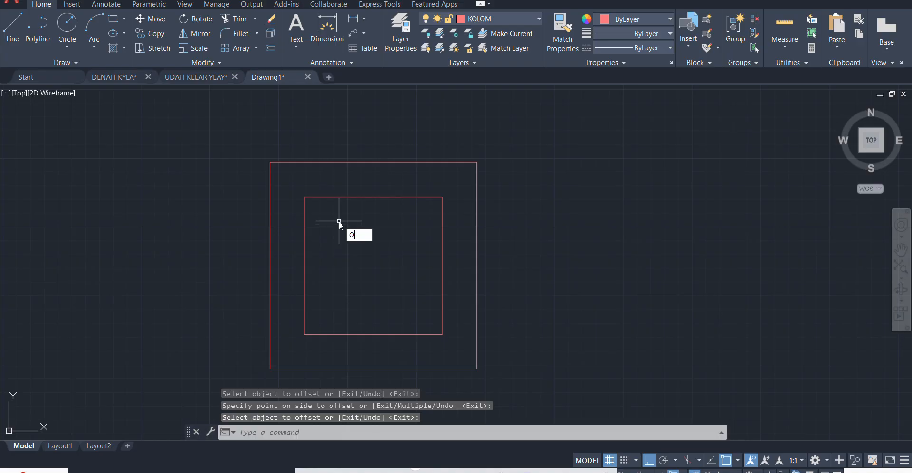
key(Return)
text(8)
key(Return)
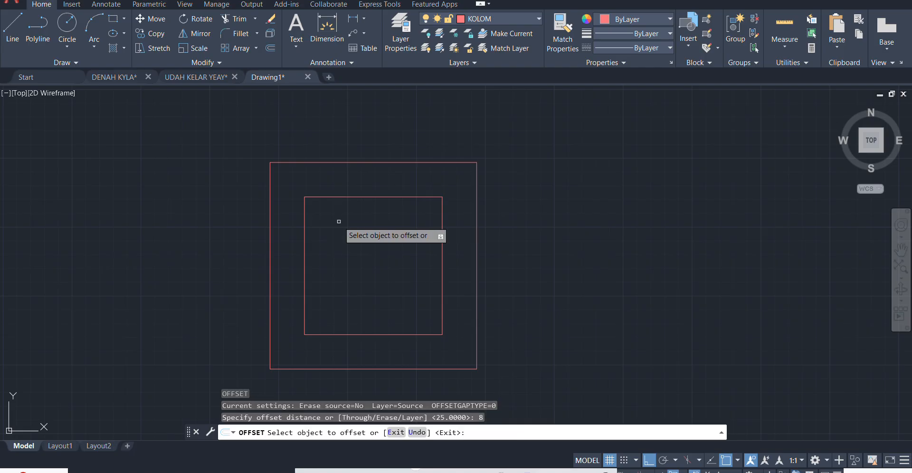
click(344, 197)
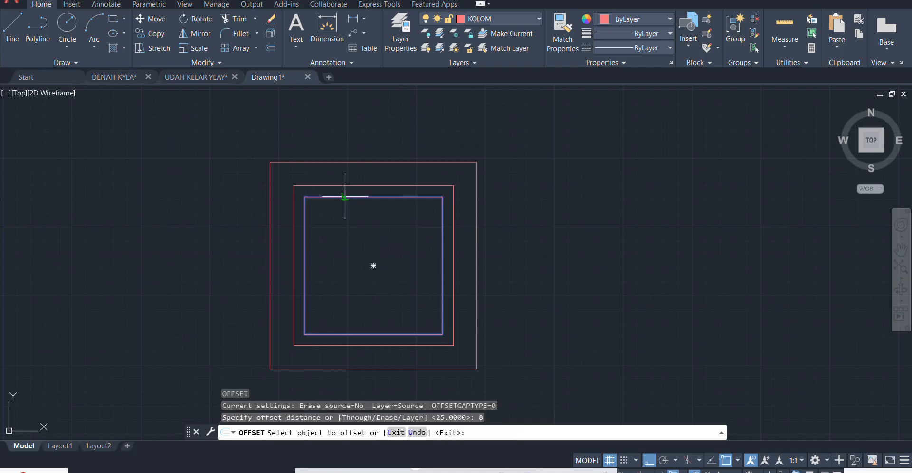
click(345, 214)
key(Return)
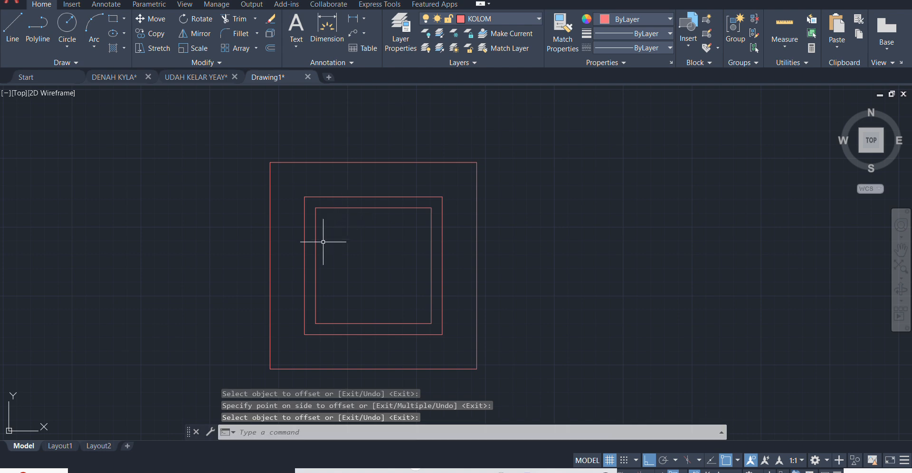
- Draw a circle of radius 5 inside the innermost square, near its upper-left corner
key(Return)
scroll(341, 235, up, 4)
click(337, 246)
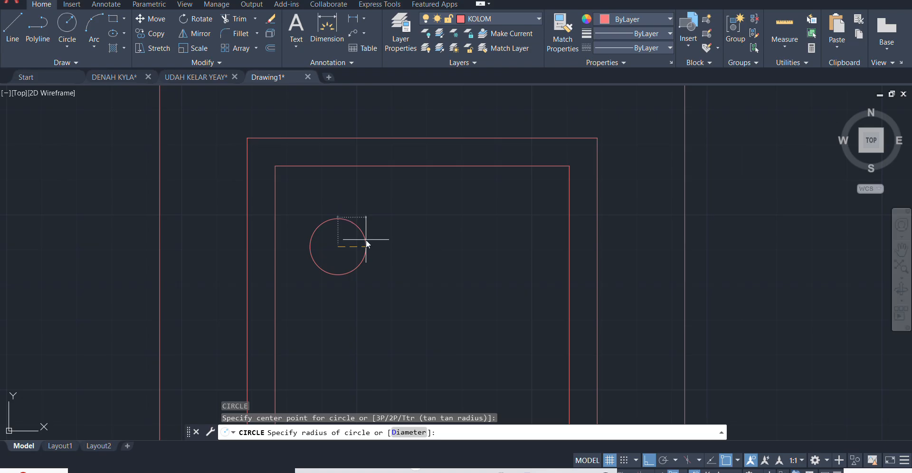
text(5)
key(Return)
- Move the circle by its quadrant points so it touches the top and left sides of the innermost square at their corner
click(362, 200)
click(318, 272)
key(Return)
scroll(333, 223, up, 2)
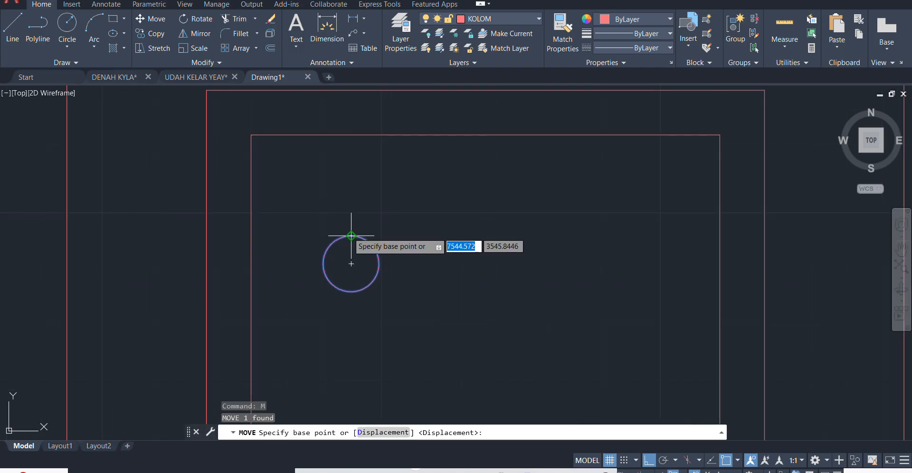
click(356, 226)
scroll(261, 132, up, 3)
click(278, 158)
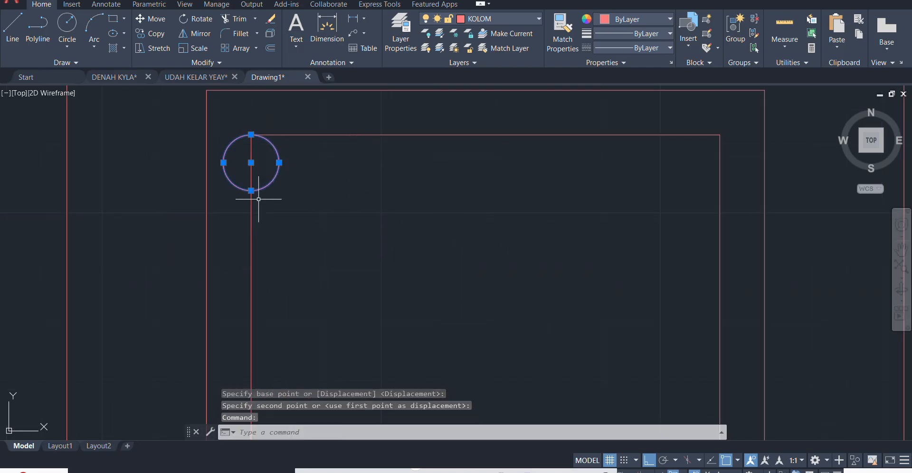
key(Return)
click(223, 162)
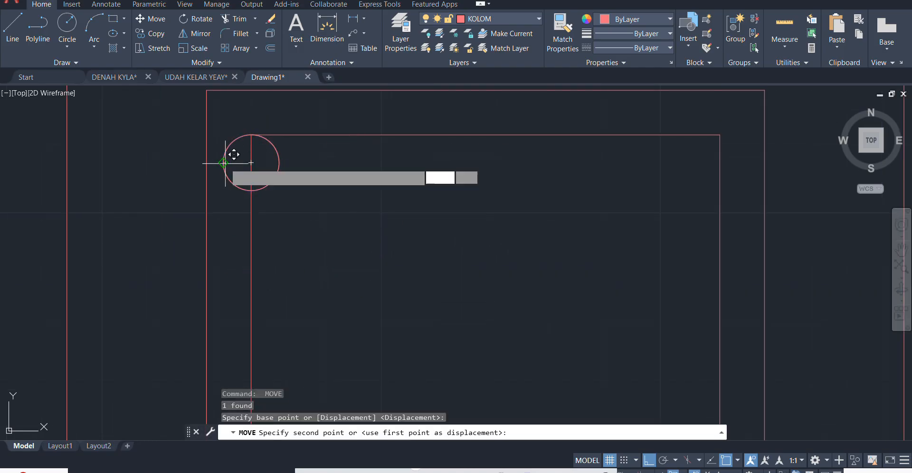
click(251, 163)
- Mirror the circle across the innermost square's vertical centreline, keeping the original
scroll(321, 183, down, 4)
drag(321, 177, 314, 184)
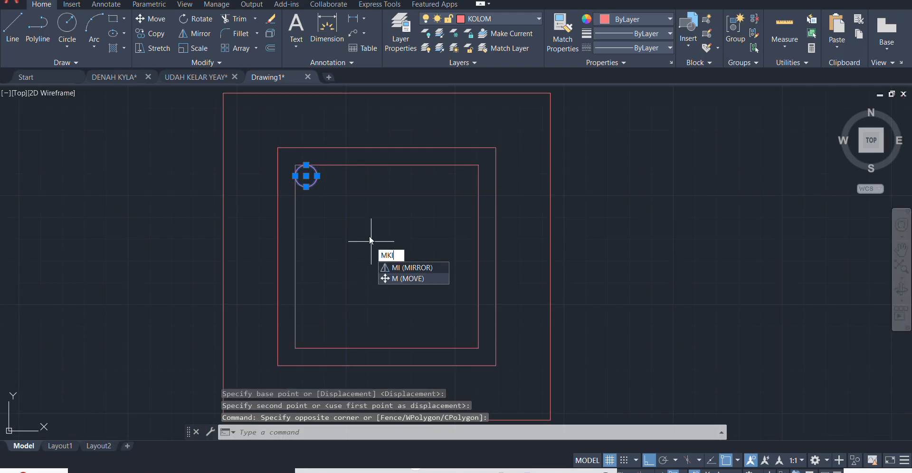
key(BackSpace)
key(BackSpace)
text(I)
key(Return)
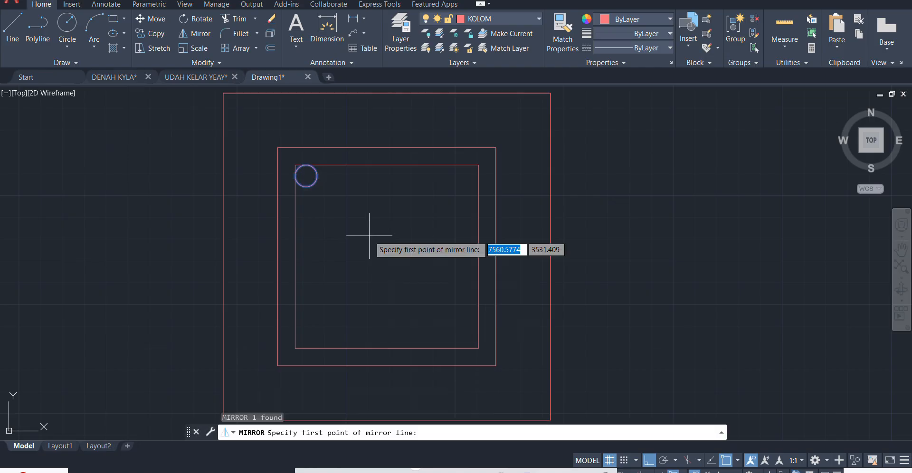
click(386, 165)
click(384, 201)
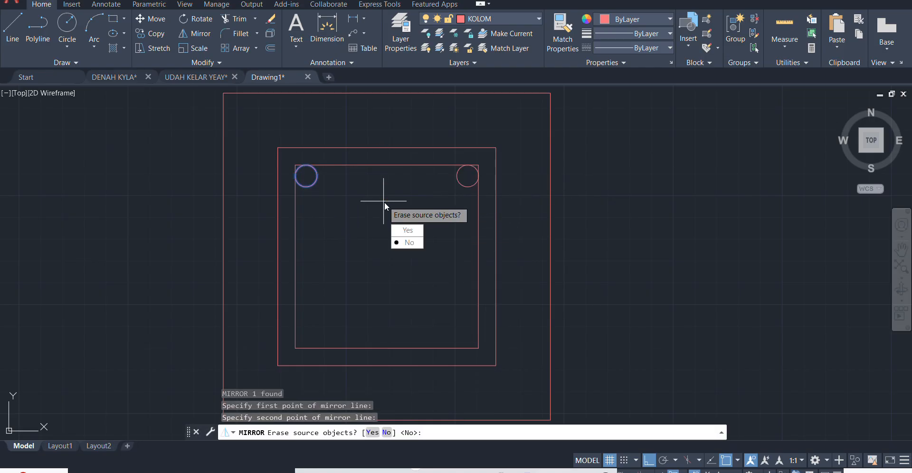
click(411, 242)
- Mirror both upper circles across the innermost square's horizontal centreline, keeping the originals
click(470, 172)
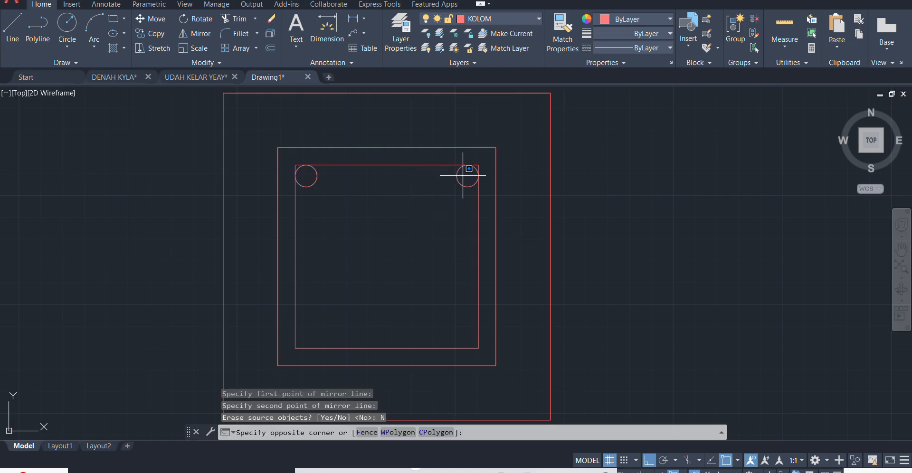
click(314, 192)
key(Return)
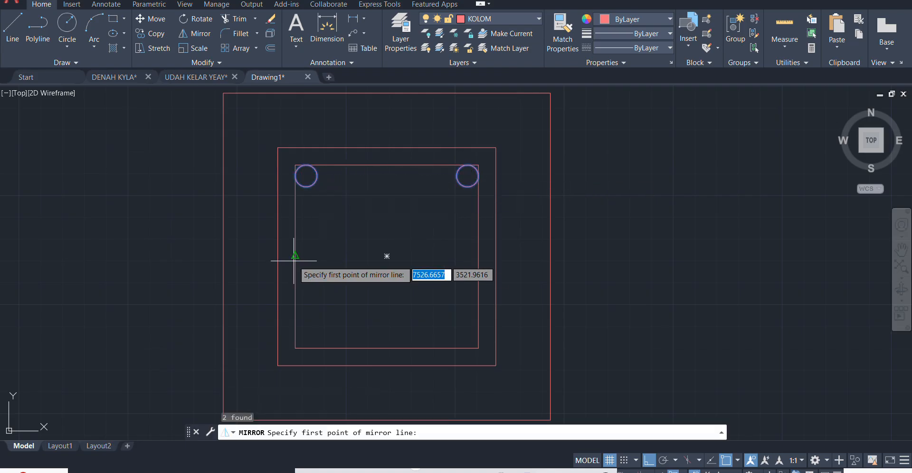
click(295, 257)
click(433, 256)
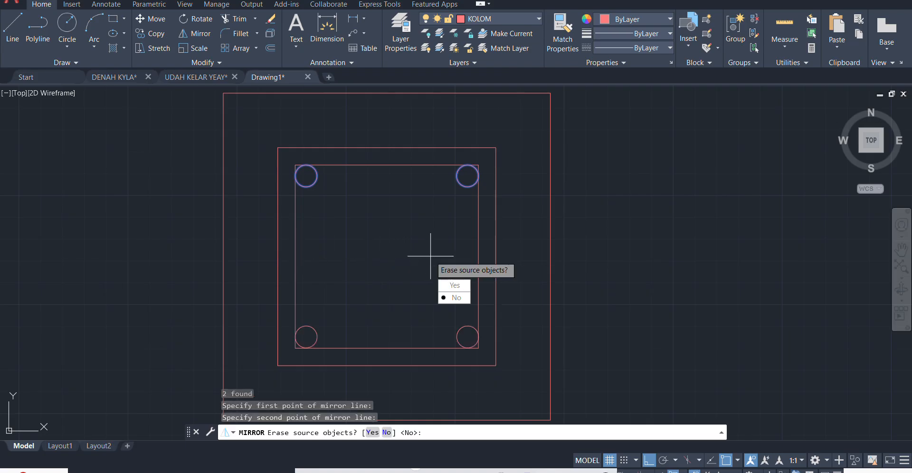
key(Return)
scroll(444, 233, down, 2)
mouse_move(429, 224)
middle_down()
mouse_move(474, 211)
mouse_move(483, 197)
middle_up()
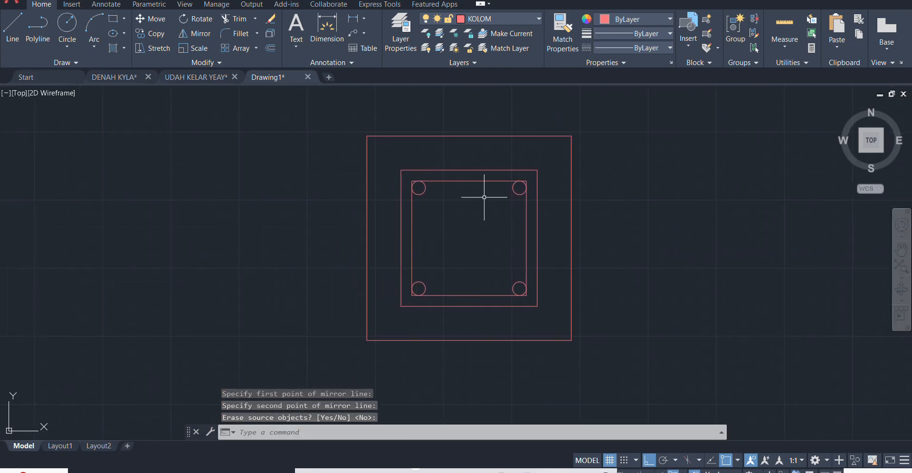
scroll(423, 153, up, 4)
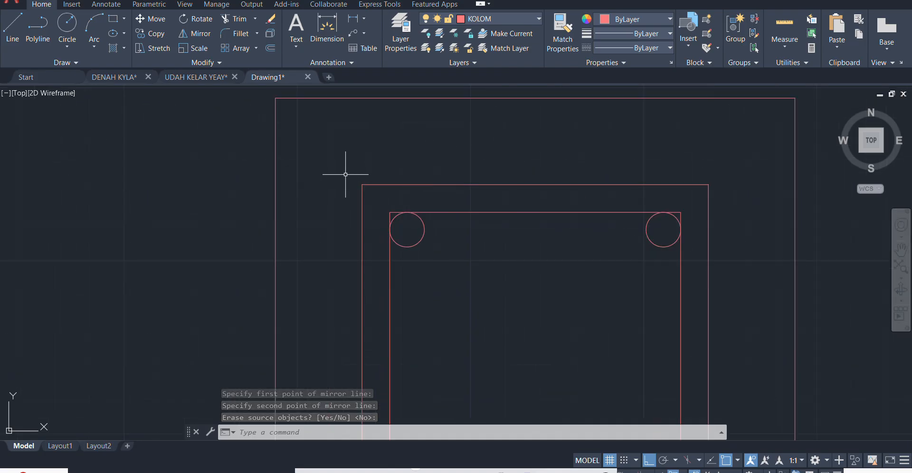
click(348, 180)
click(376, 180)
scroll(526, 211, down, 2)
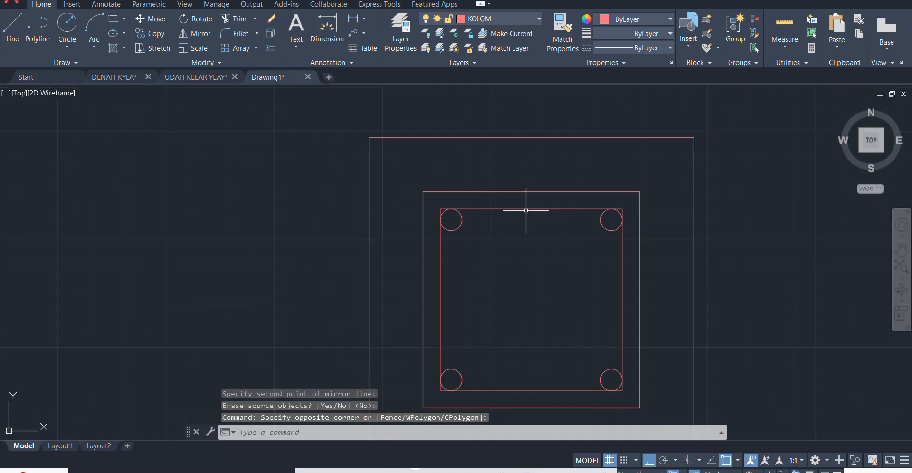
middle_drag(551, 209, 528, 182)
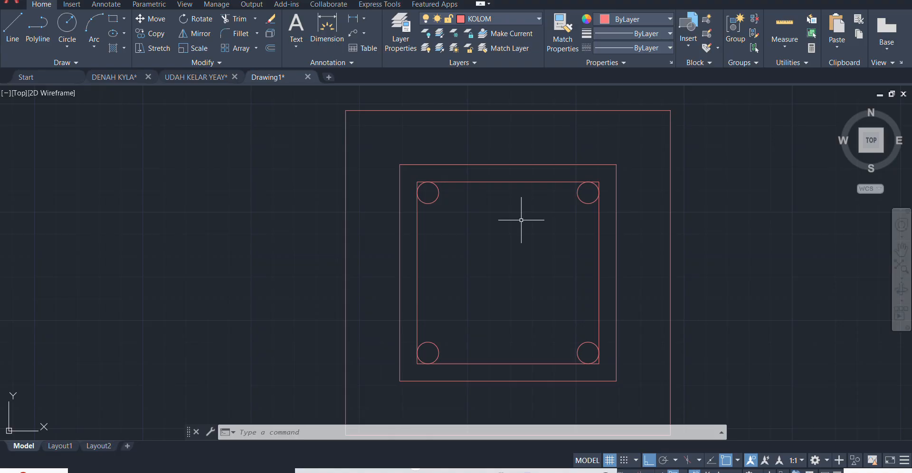
- Set the fillet radius to 5 and fillet the upper-left corner of the middle square
key(Return)
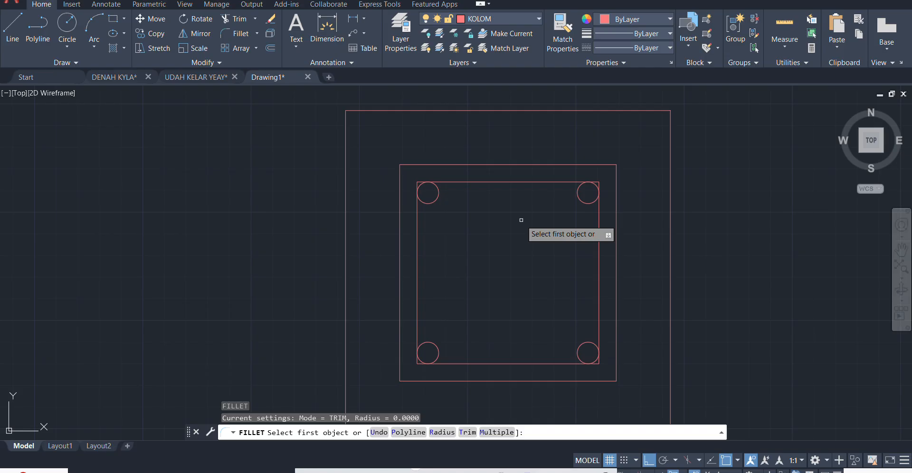
text(R)
key(Return)
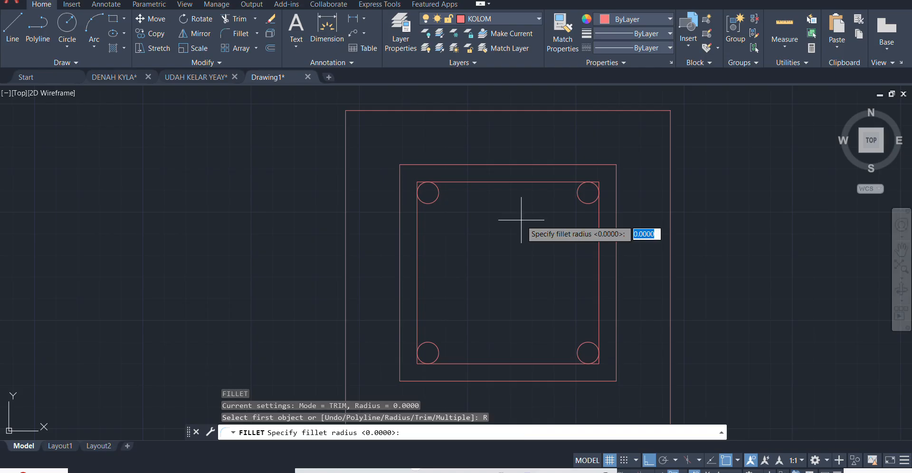
scroll(423, 179, up, 5)
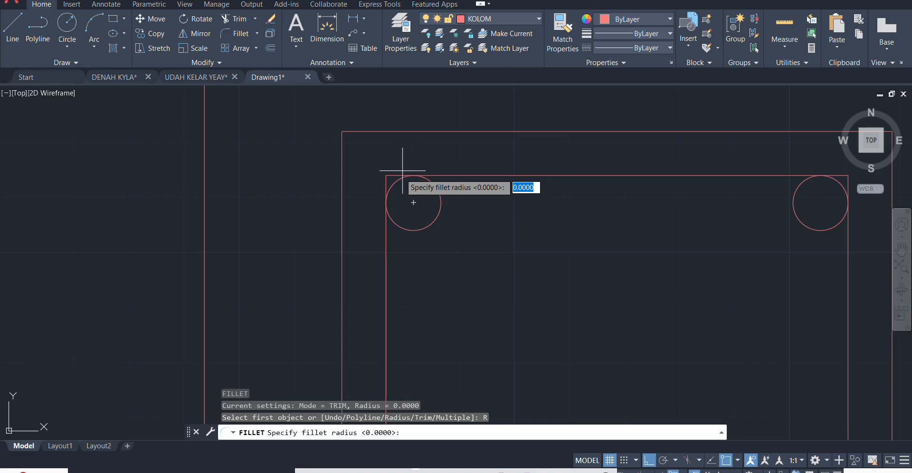
scroll(591, 245, down, 2)
text(5)
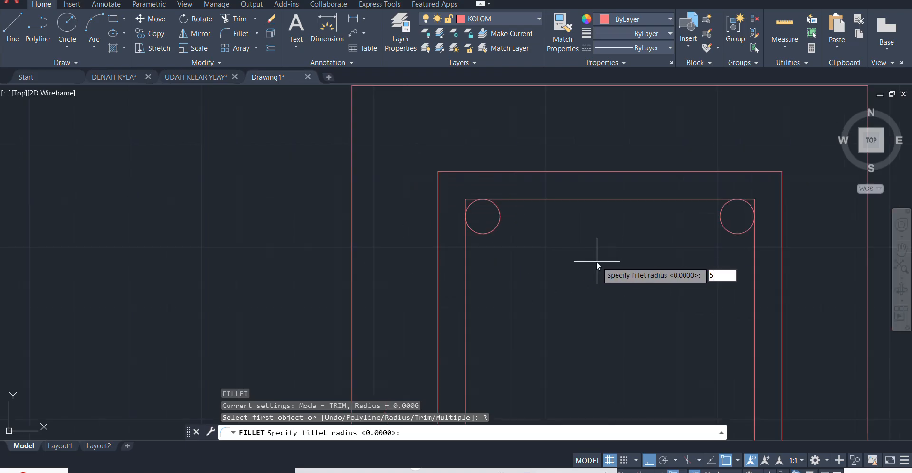
key(Return)
click(471, 171)
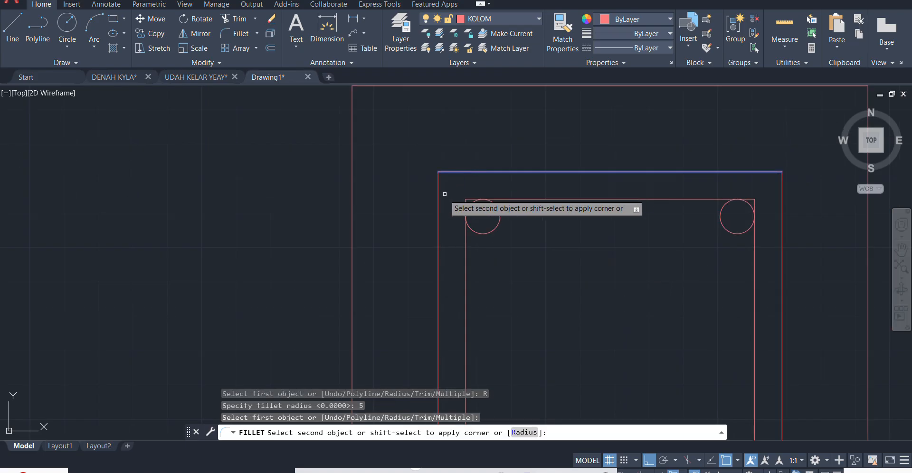
click(437, 212)
- Fillet the upper-left corner of the innermost square with the same radius of 5
key(Return)
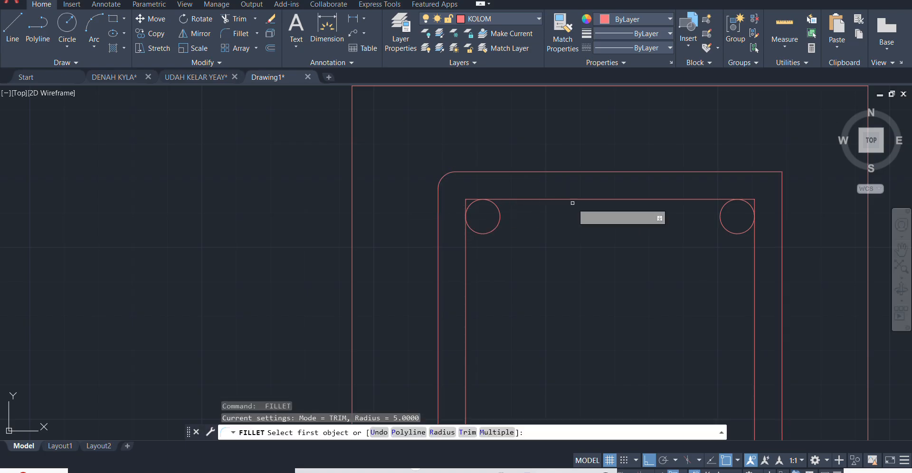
click(571, 200)
click(466, 309)
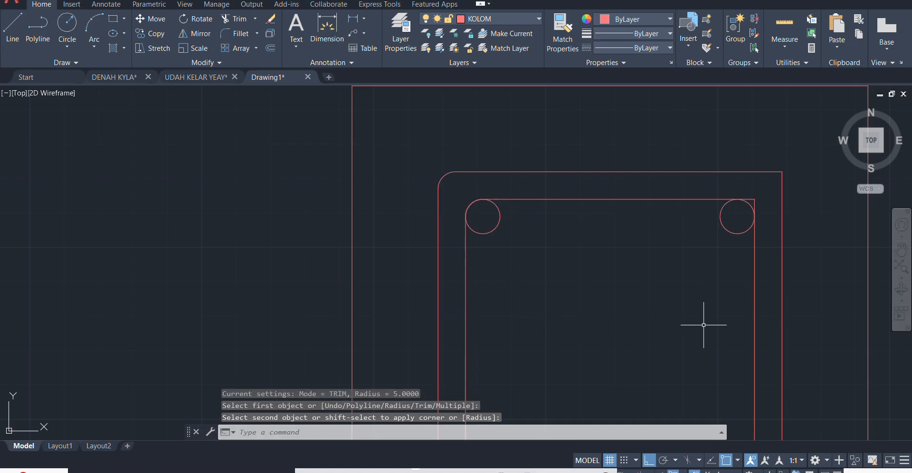
- Fillet the upper-right corners of the innermost and middle squares with radius 5
middle_drag(818, 348, 620, 279)
key(Return)
click(557, 262)
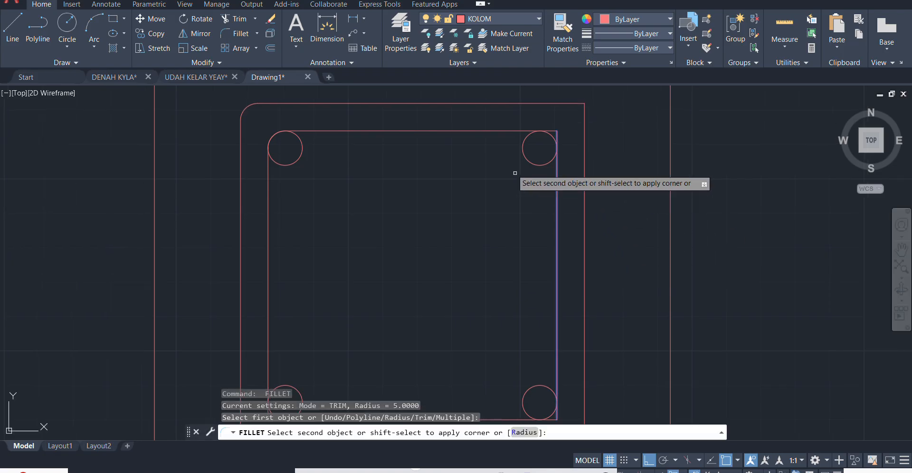
click(481, 134)
key(Return)
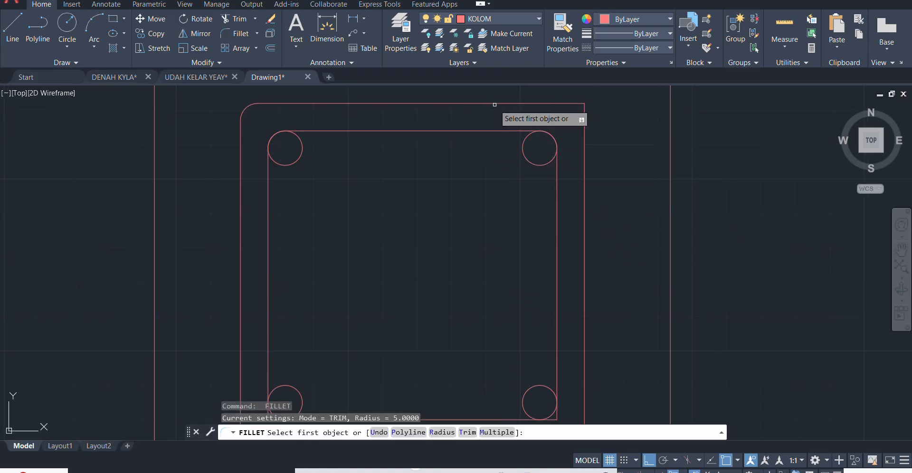
click(497, 103)
- Fillet the lower-right corners of the middle and innermost squares with the same radius of 5
scroll(588, 178, down, 4)
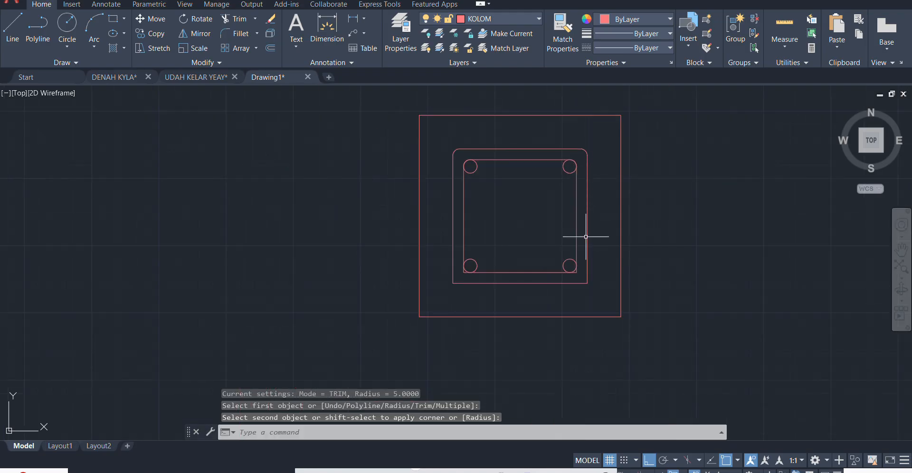
click(551, 284)
key(Return)
click(534, 271)
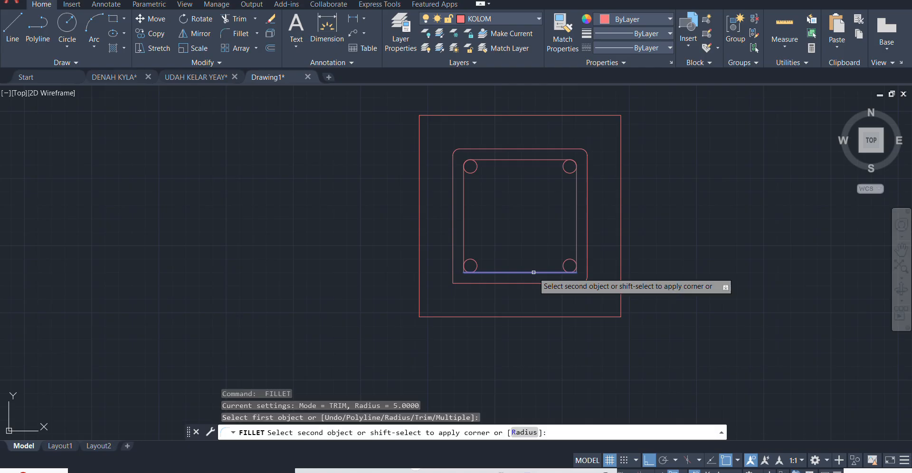
click(576, 238)
- Fillet the lower-left corners of the innermost and middle squares with radius 5
key(Return)
click(464, 243)
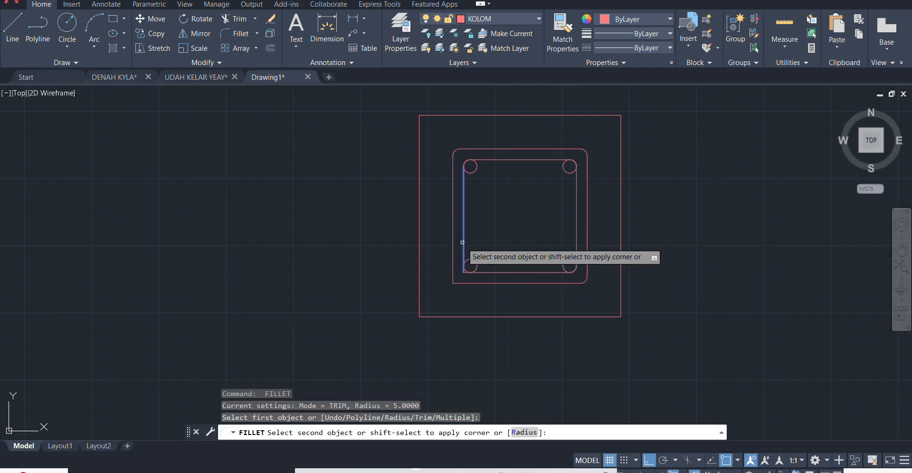
click(484, 272)
key(Return)
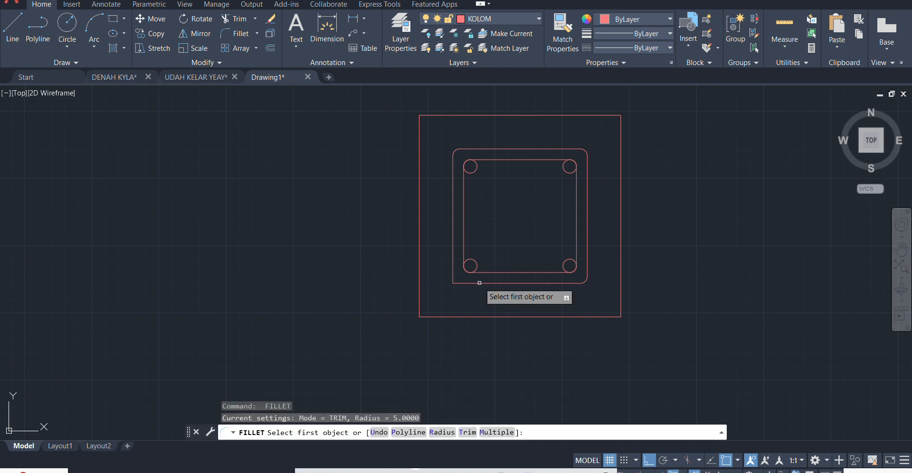
click(482, 281)
click(452, 263)
key(Return)
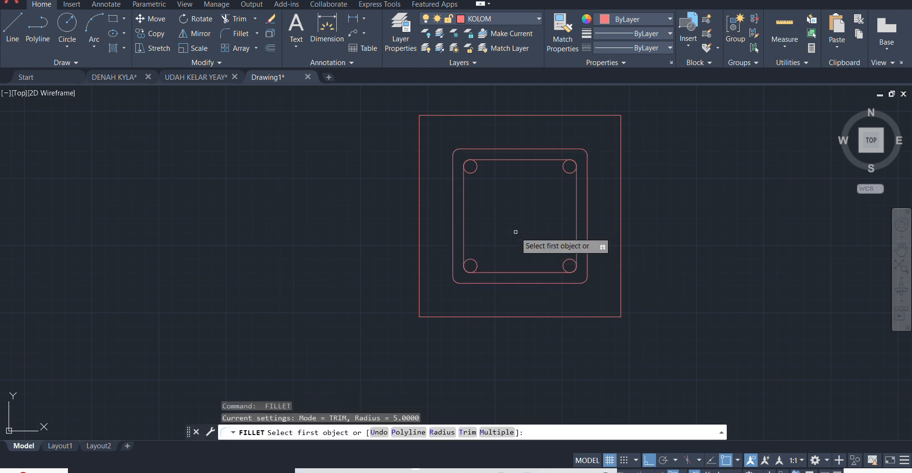
scroll(537, 226, up, 2)
key(Escape)
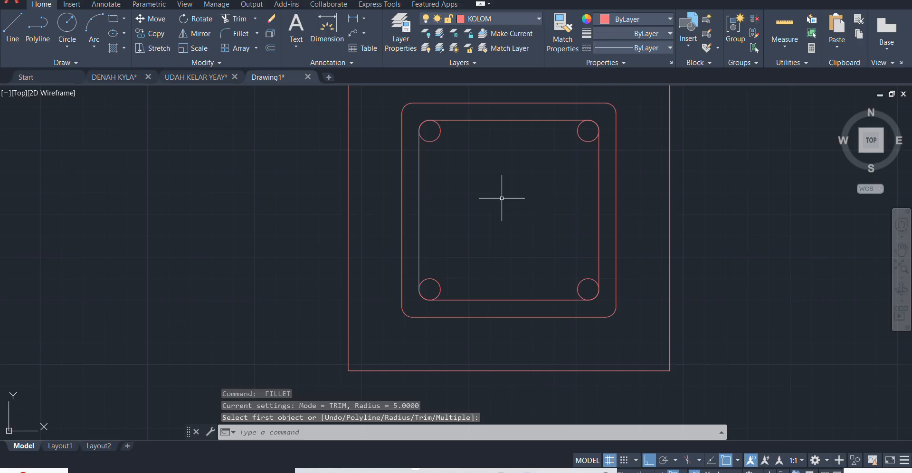
- Draw an open polyline hook inside the innermost square, running 24 up, 8 to the right and 24 down
text(pl)
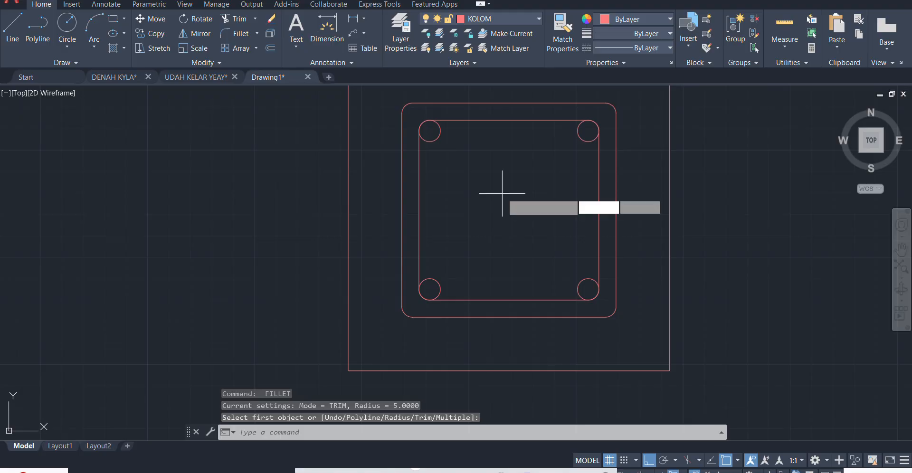
key(Return)
scroll(510, 244, up, 2)
scroll(481, 260, down, 2)
middle_drag(527, 209, 472, 205)
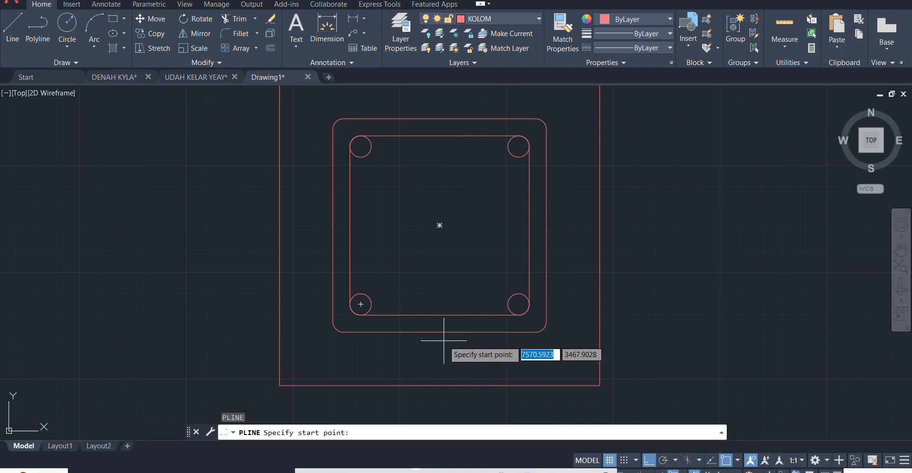
scroll(356, 112, up, 4)
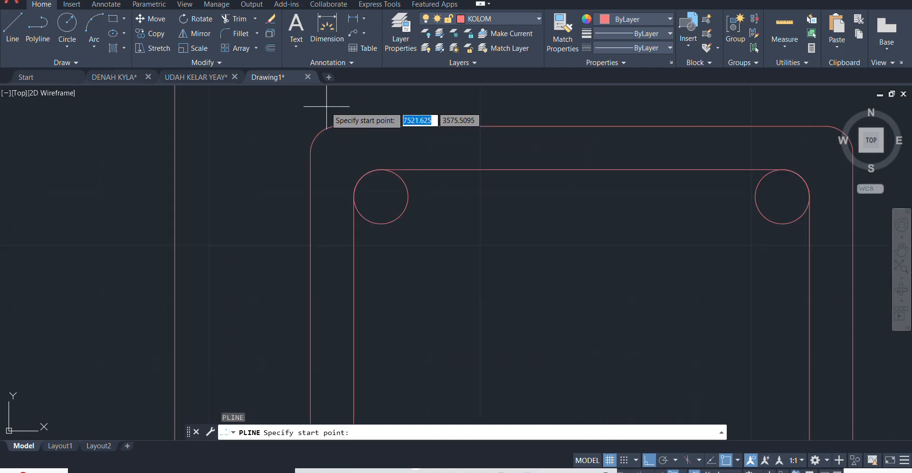
scroll(326, 106, up, 2)
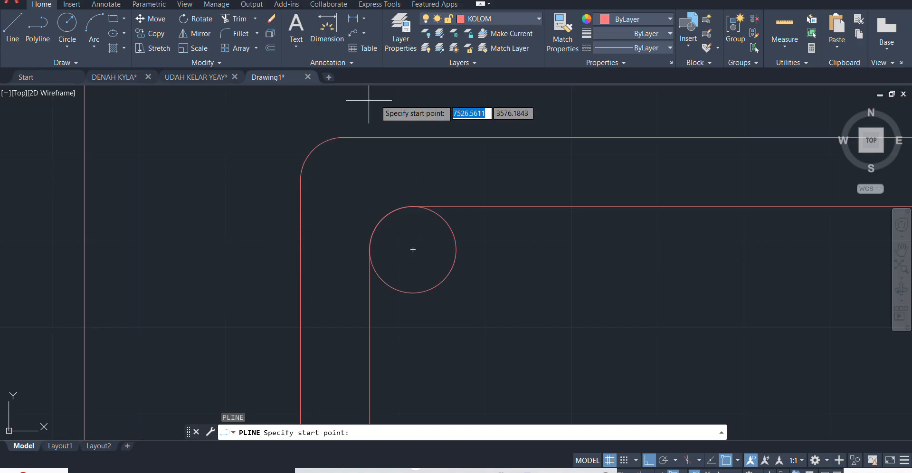
scroll(380, 214, down, 5)
scroll(511, 322, up, 2)
middle_drag(510, 323, 537, 293)
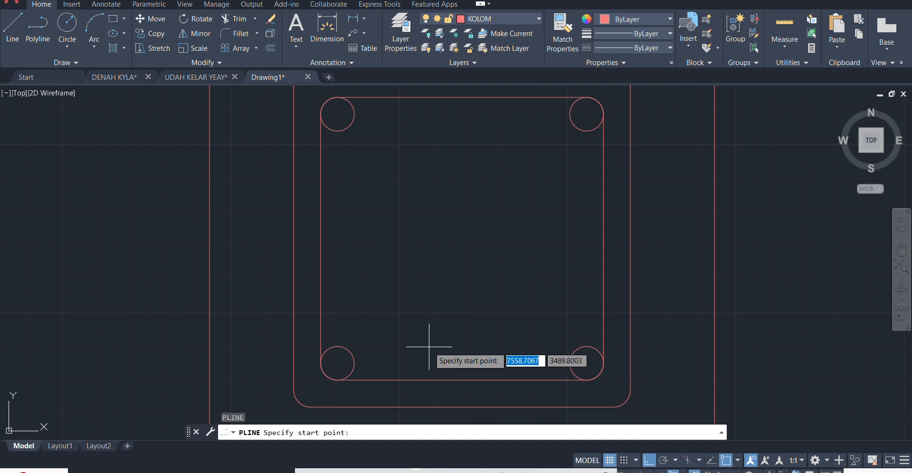
scroll(467, 345, up, 2)
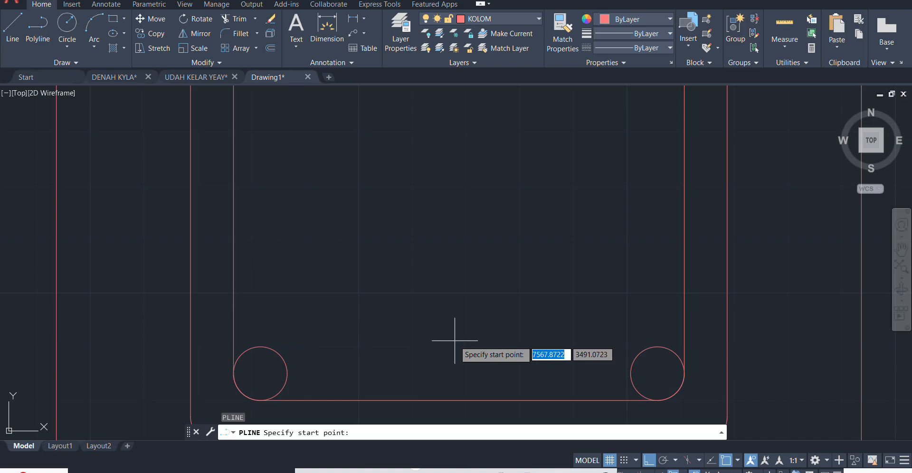
scroll(435, 327, down, 2)
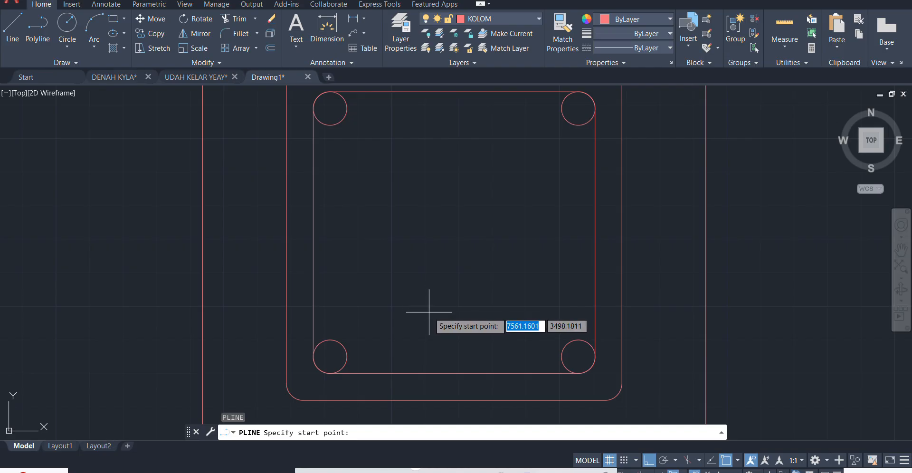
click(429, 312)
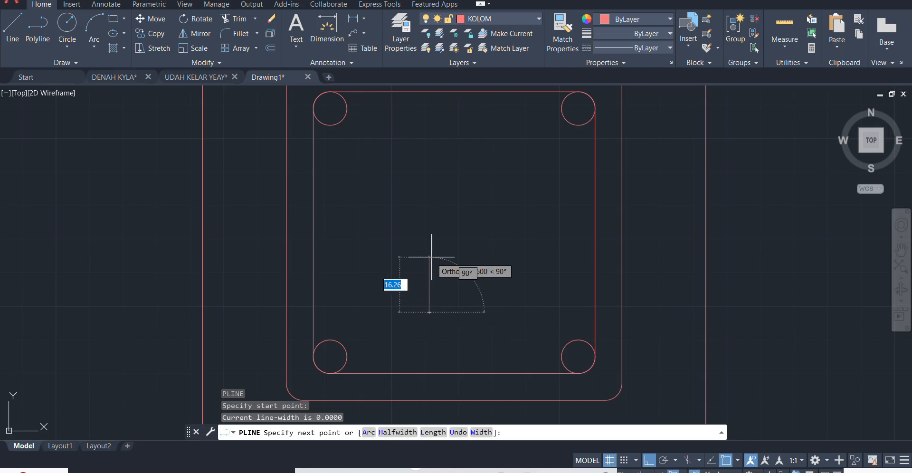
text(24)
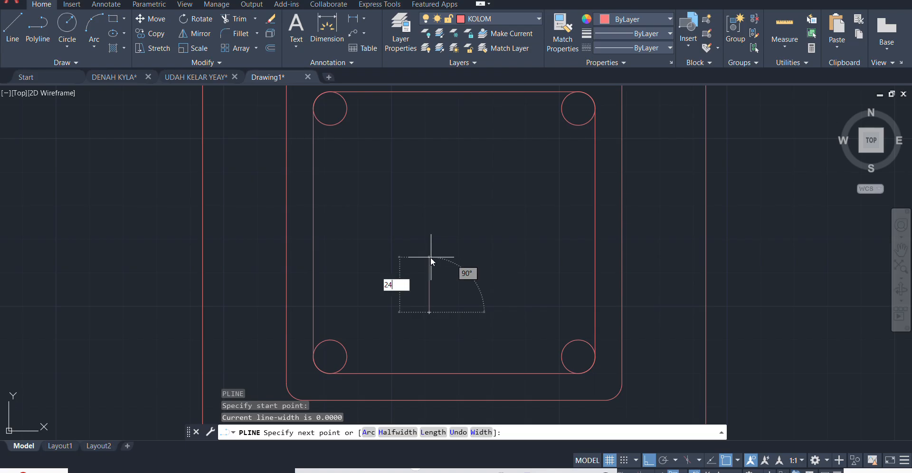
key(Return)
text(8)
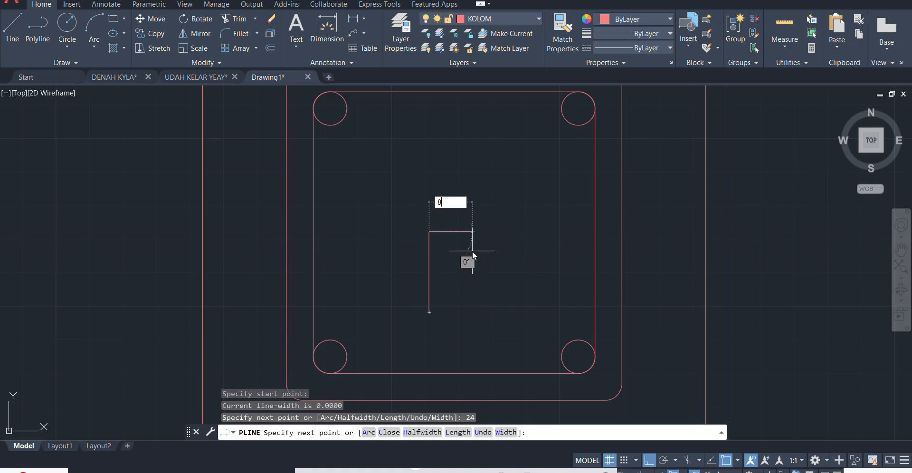
key(Return)
text(2)
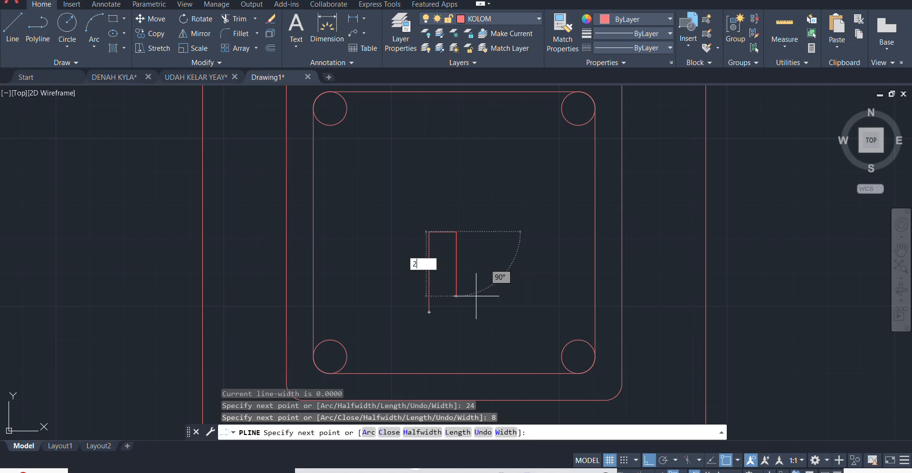
text(4)
key(Return)
key(Escape)
- Rotate the hook polyline by 45 degrees about its lower-right end, with Ortho turned off
click(480, 263)
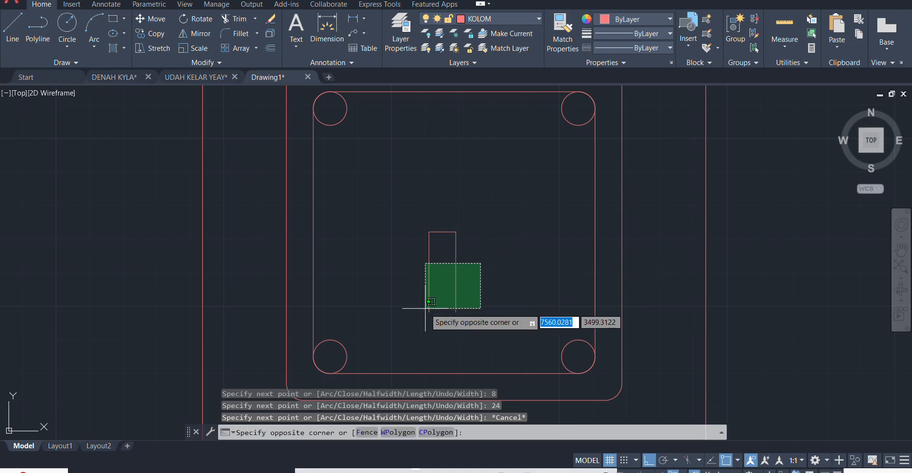
click(443, 322)
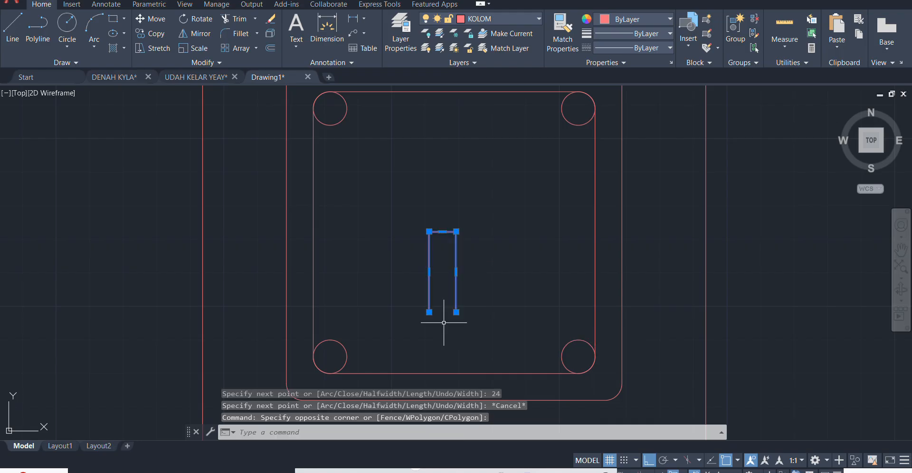
text(RO)
key(Return)
click(456, 312)
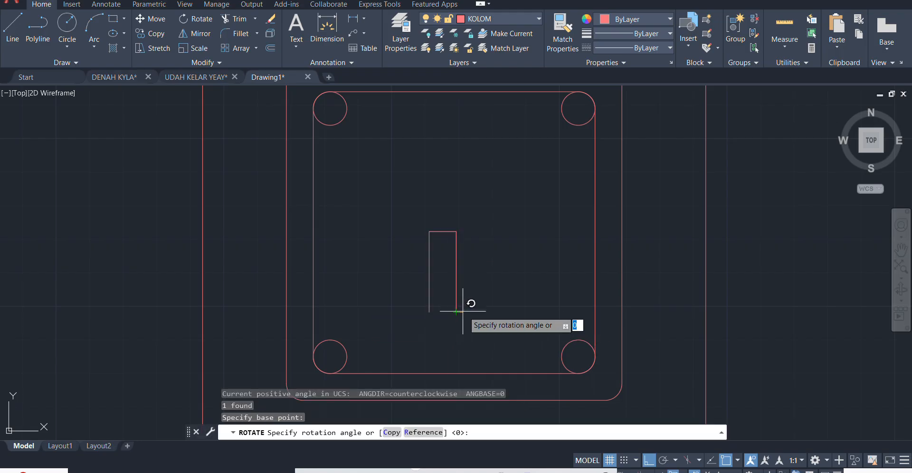
key(F8)
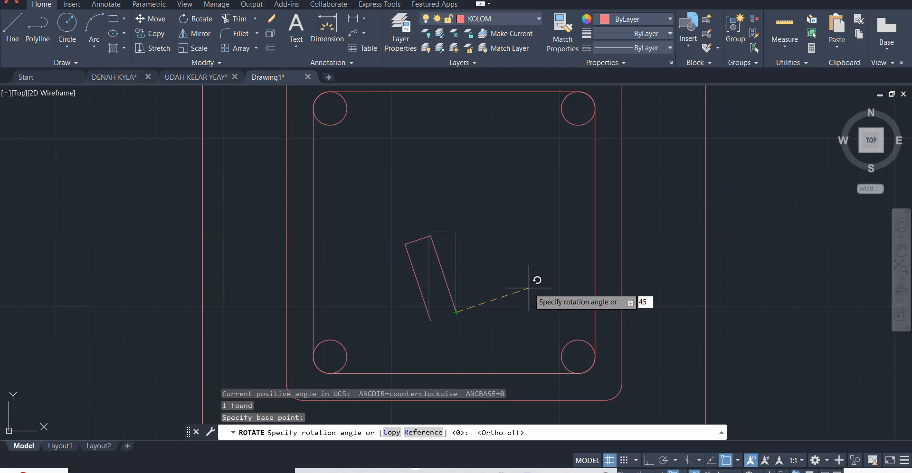
key(Return)
- Move the rotated hook by its right leg's free end onto the middle square's right edge, above the lower-right bar
click(459, 273)
click(424, 319)
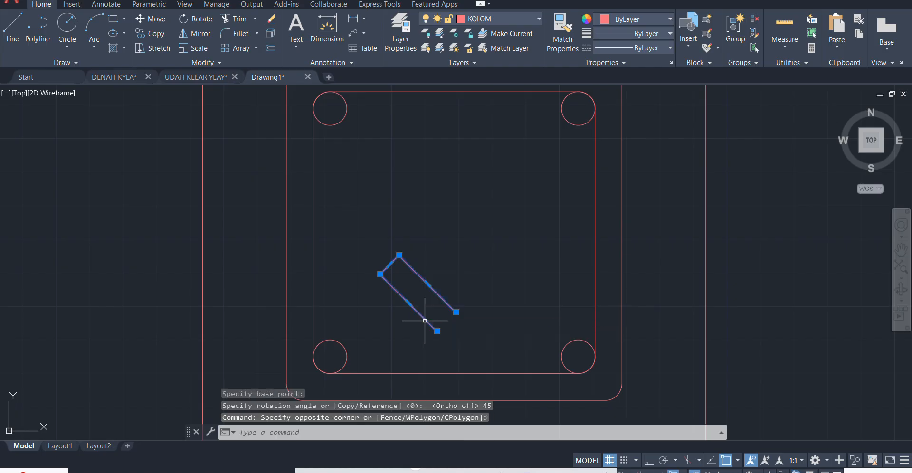
text(M)
key(Return)
click(457, 312)
scroll(644, 323, up, 5)
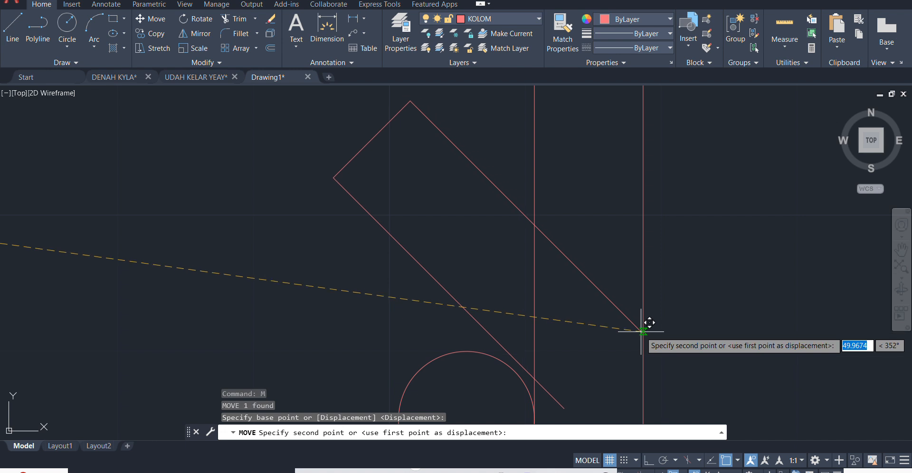
middle_drag(643, 344, 641, 264)
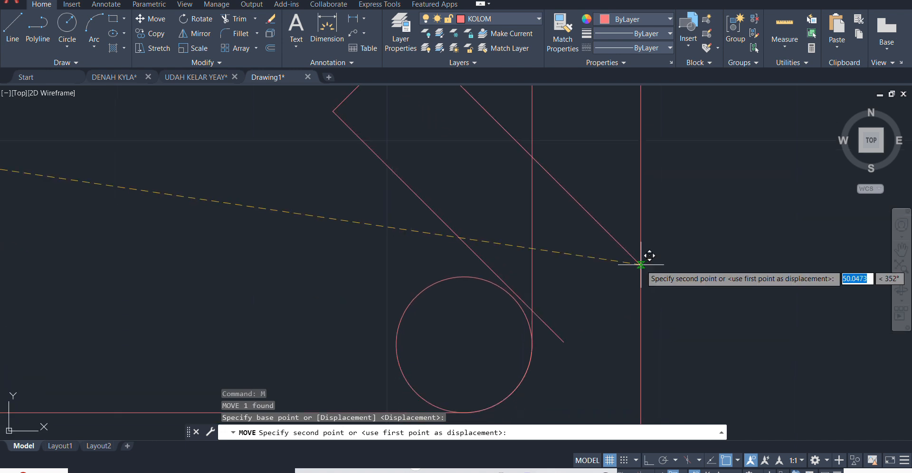
click(641, 263)
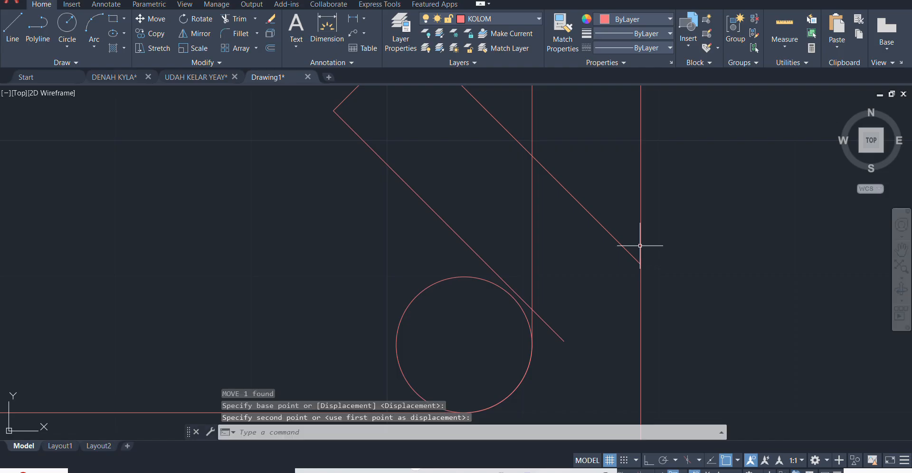
- Copy the hook by its lower-left leg's free end onto the middle square's bottom edge, beside the lower-right bar
scroll(641, 244, down, 4)
scroll(576, 261, up, 4)
click(596, 157)
click(535, 179)
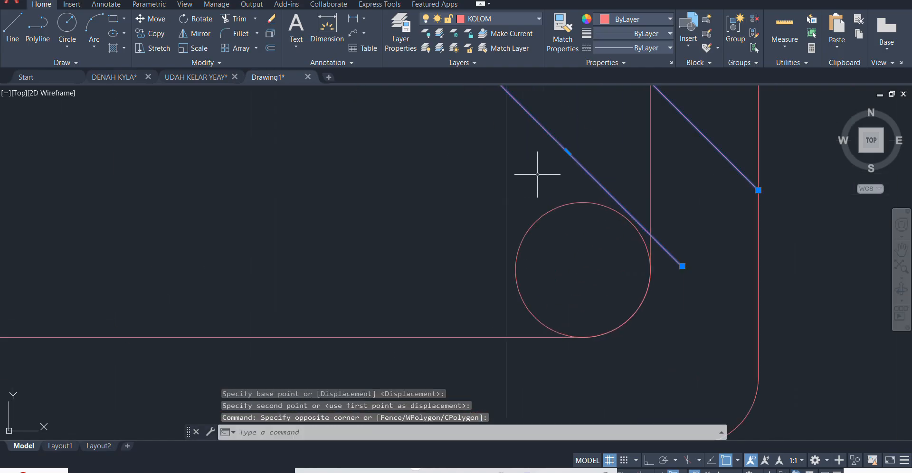
scroll(551, 189, down, 5)
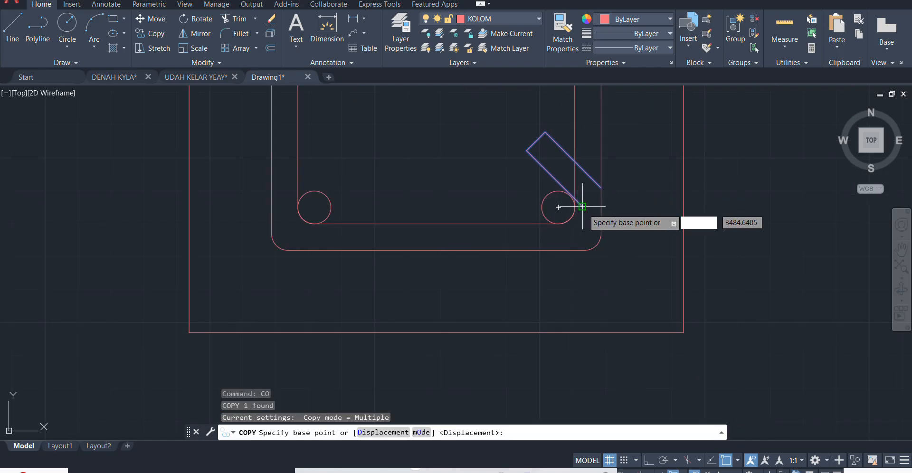
click(600, 190)
scroll(546, 228, up, 5)
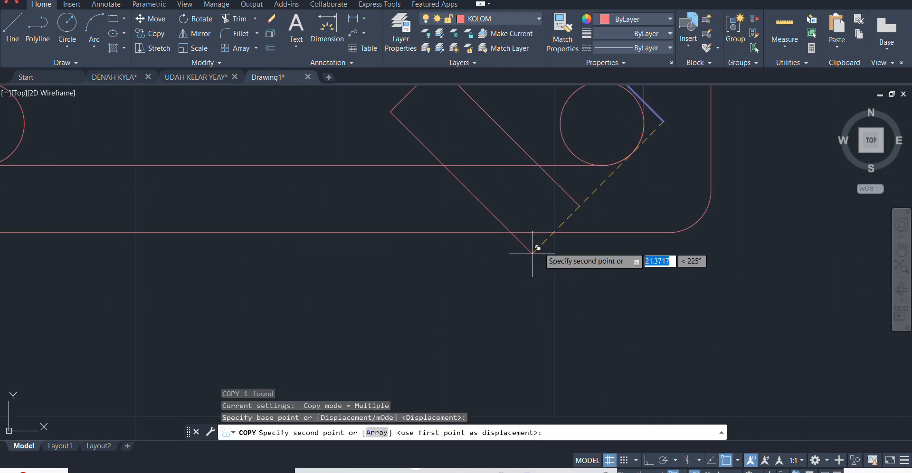
click(552, 232)
key(Escape)
scroll(532, 267, down, 3)
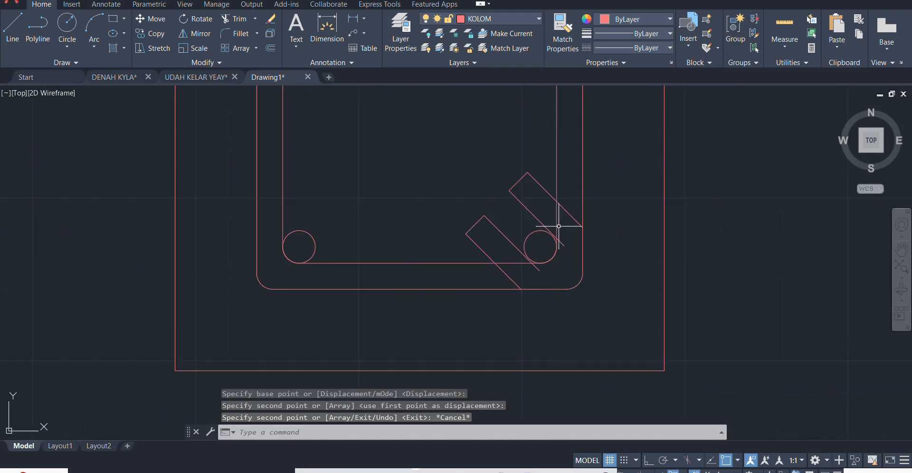
scroll(555, 223, up, 2)
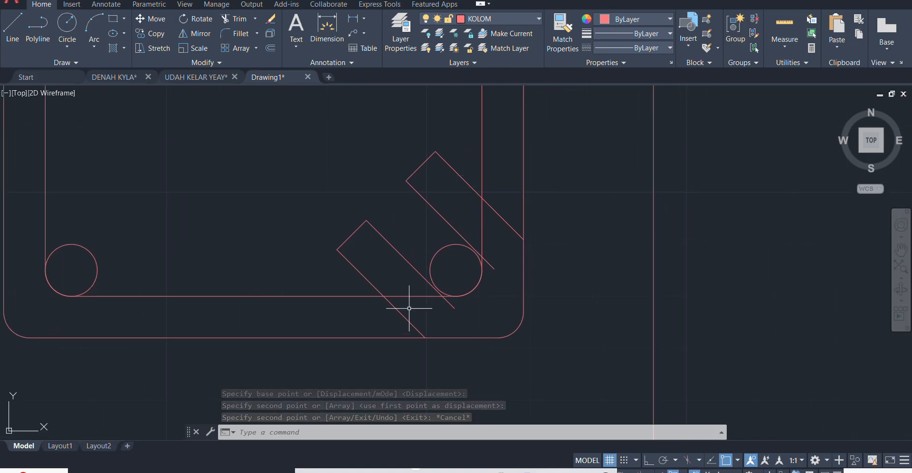
click(354, 237)
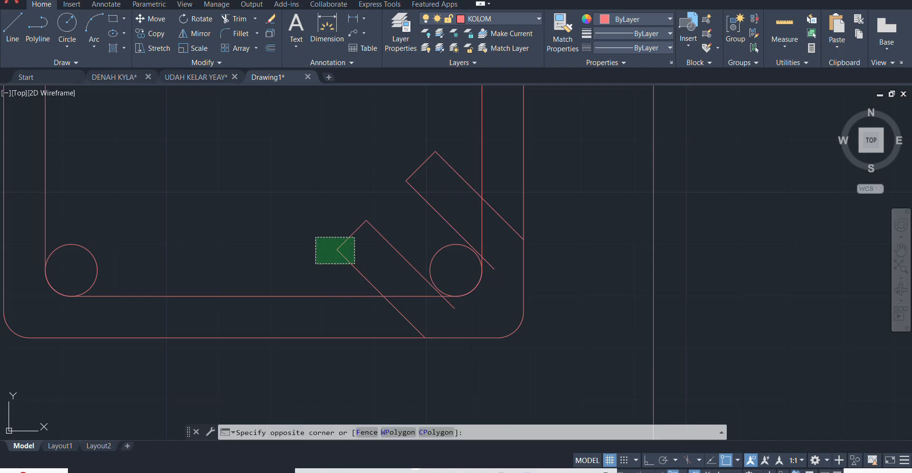
click(316, 264)
click(512, 333)
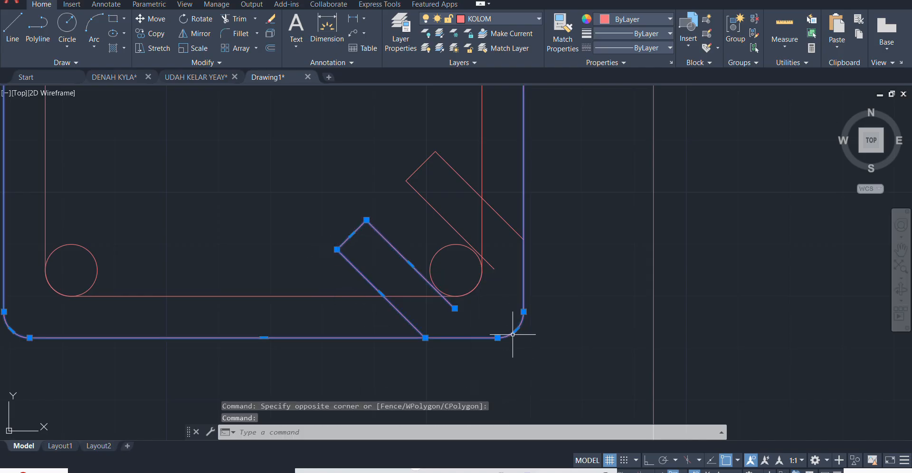
scroll(546, 304, down, 3)
scroll(546, 290, up, 2)
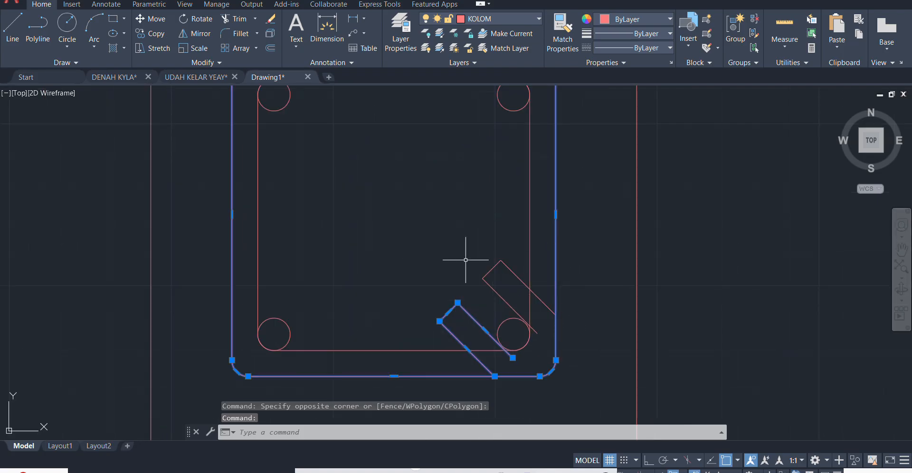
key(Escape)
scroll(494, 351, up, 1)
scroll(490, 316, down, 4)
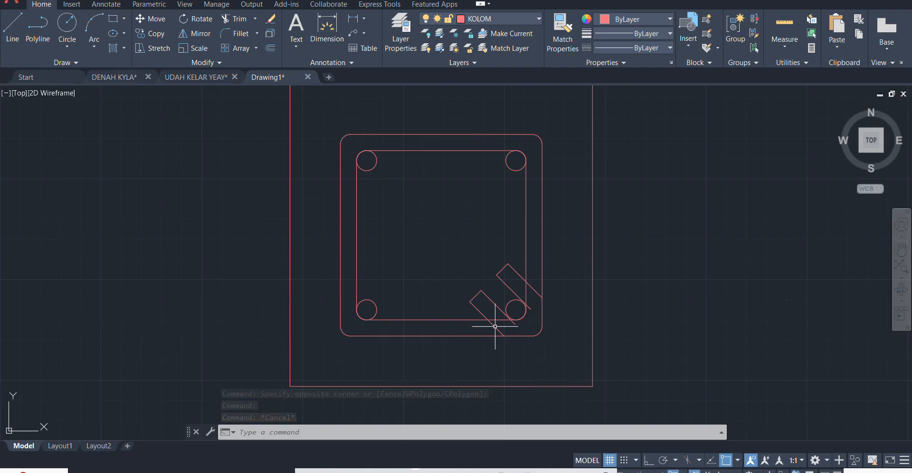
- Trim the ends of both hooks that project beyond the innermost square's bottom and right edges
scroll(508, 324, up, 4)
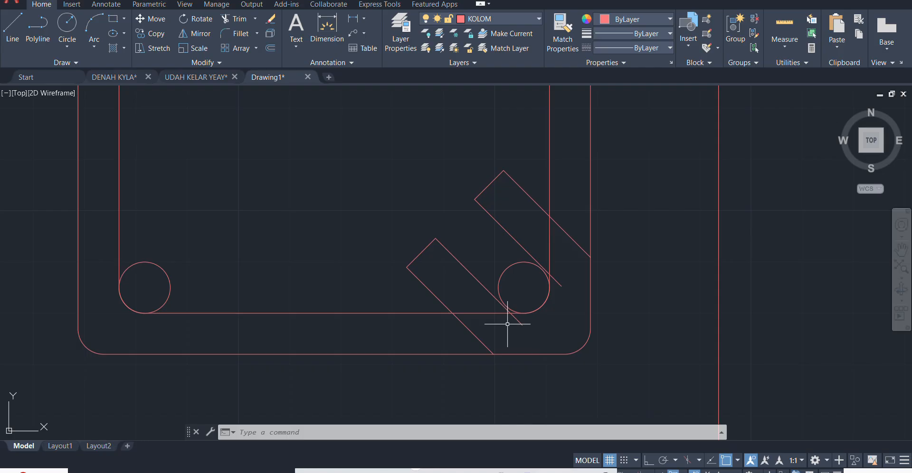
text(TR)
key(Return)
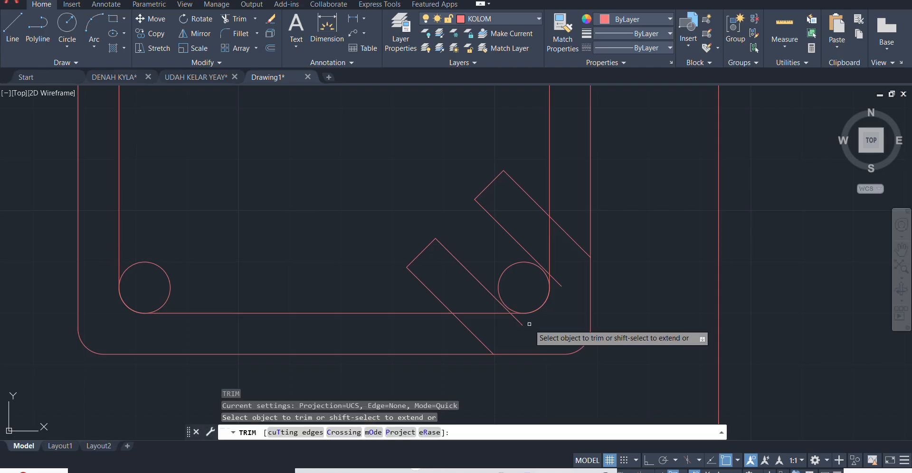
drag(534, 320, 412, 335)
drag(554, 308, 563, 212)
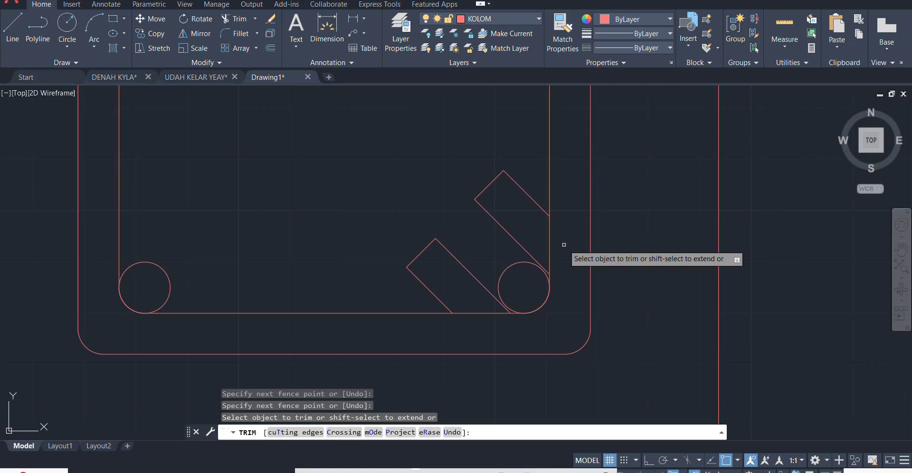
- Trim away the innermost square's right and bottom edge segments lying between the two legs of each hook
drag(562, 242, 533, 232)
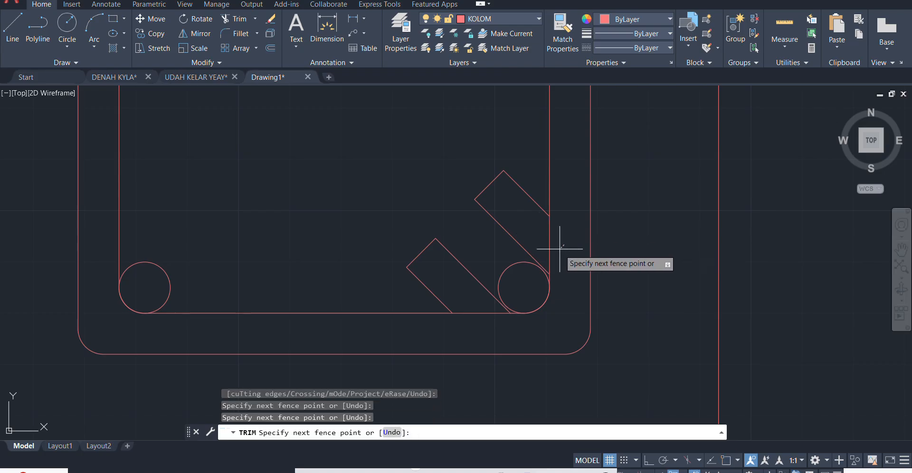
scroll(541, 264, down, 1)
scroll(556, 242, up, 1)
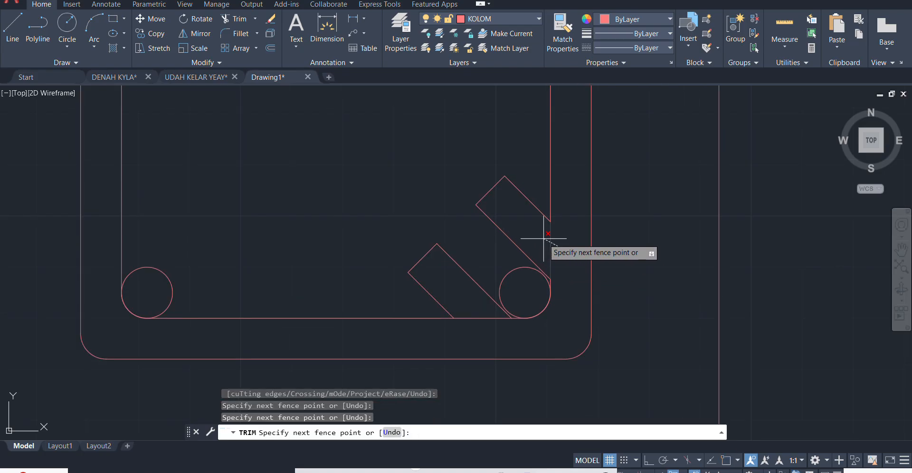
scroll(541, 241, down, 4)
scroll(542, 242, up, 2)
middle_drag(542, 242, 495, 301)
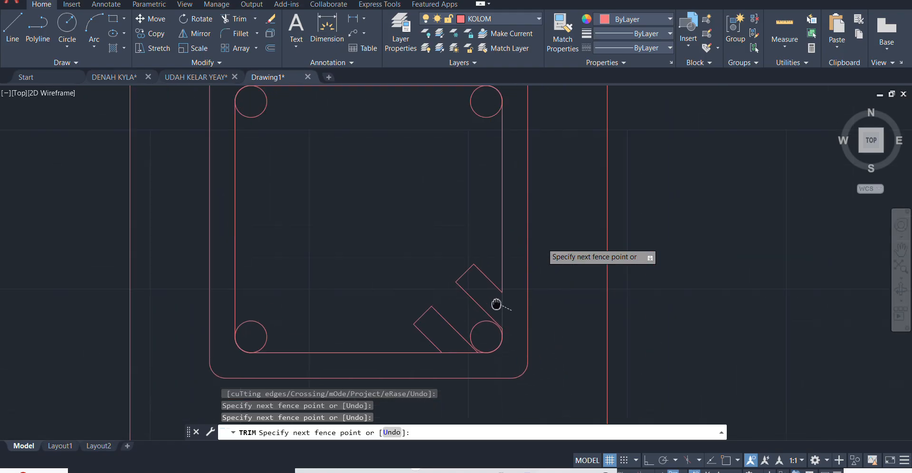
key(Return)
click(458, 360)
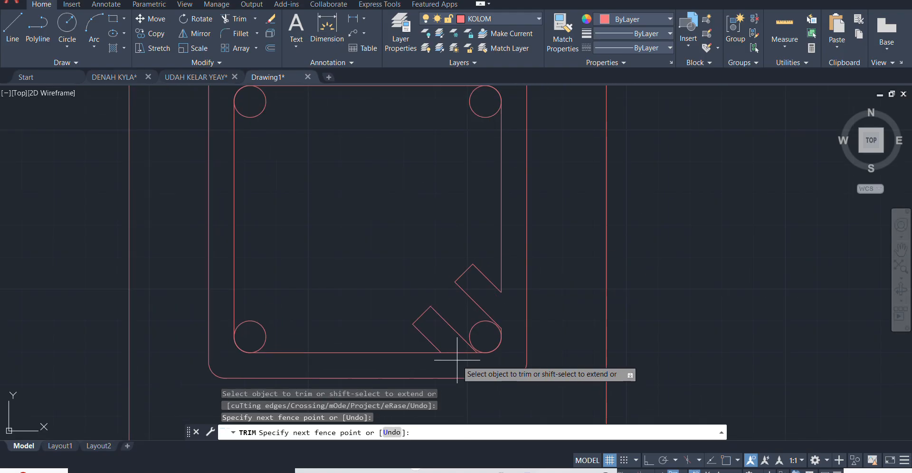
click(452, 340)
key(Return)
scroll(443, 357, up, 4)
click(430, 320)
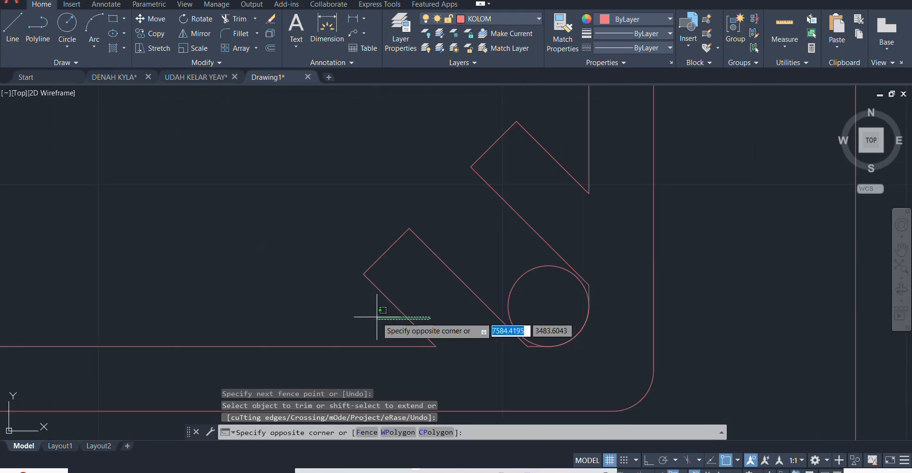
click(375, 309)
scroll(378, 284, down, 2)
click(370, 293)
click(334, 350)
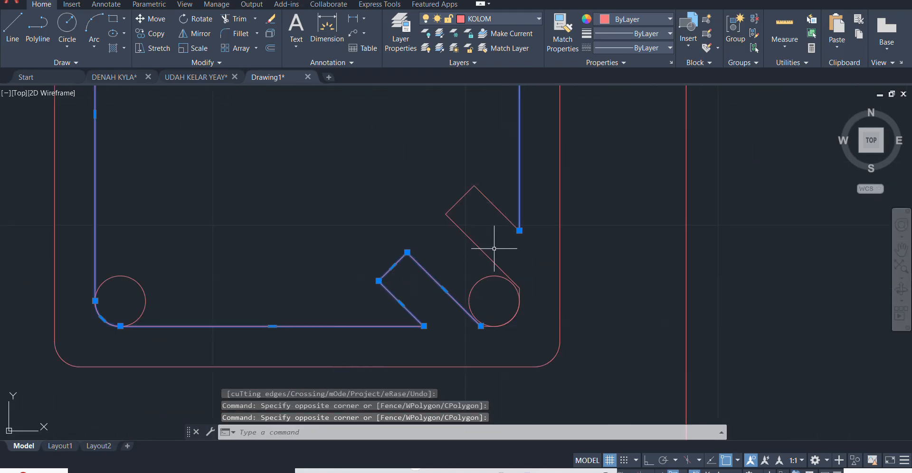
click(487, 245)
key(Escape)
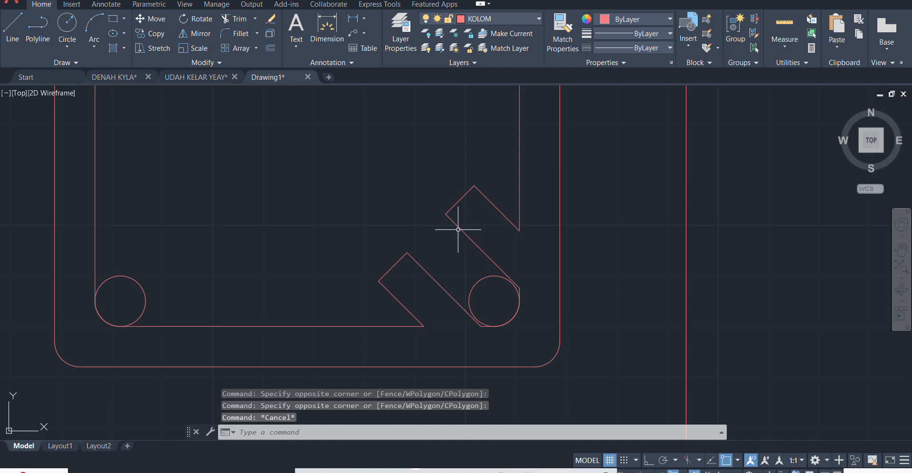
- Set the fillet radius to 0 and fillet the lower hook's left leg with the innermost square's bottom edge
text(f)
key(Return)
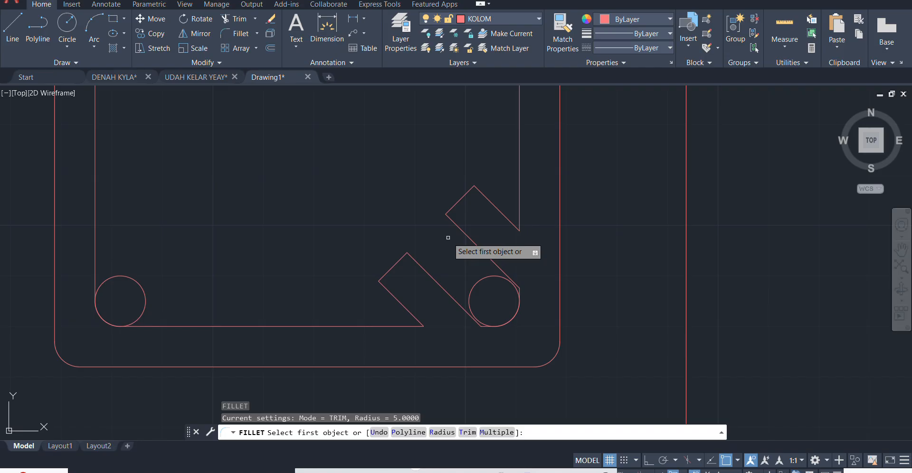
key(Return)
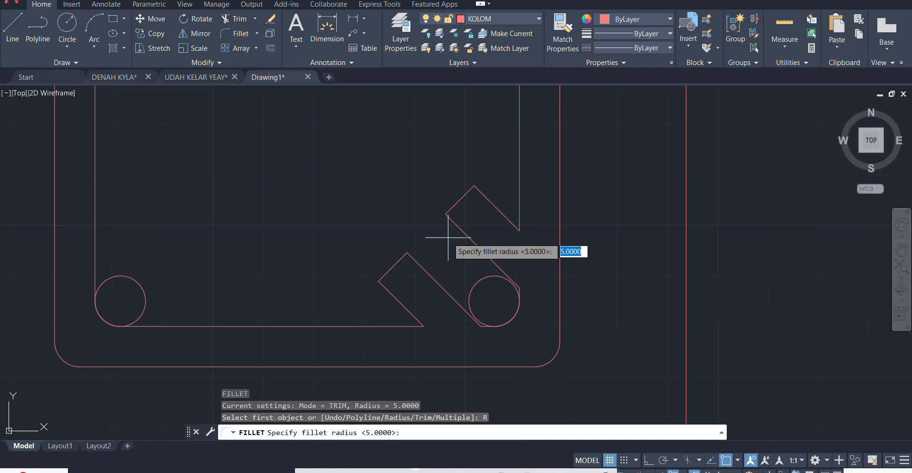
text(0)
key(Return)
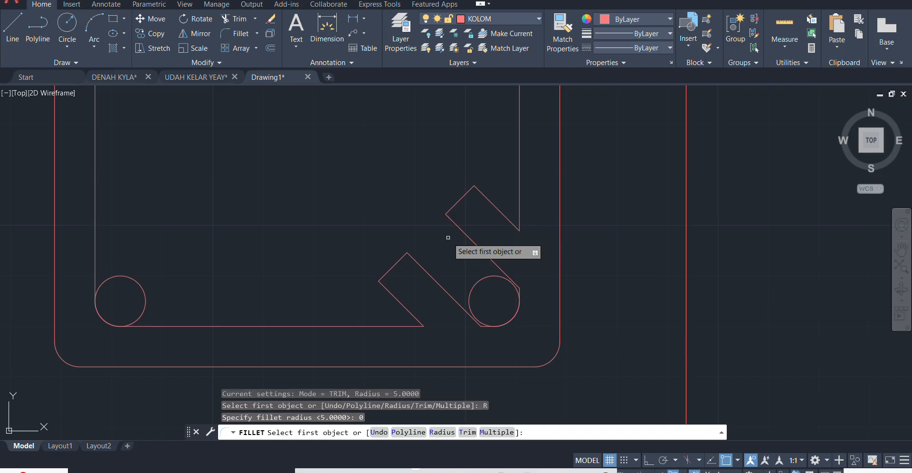
click(398, 301)
click(399, 326)
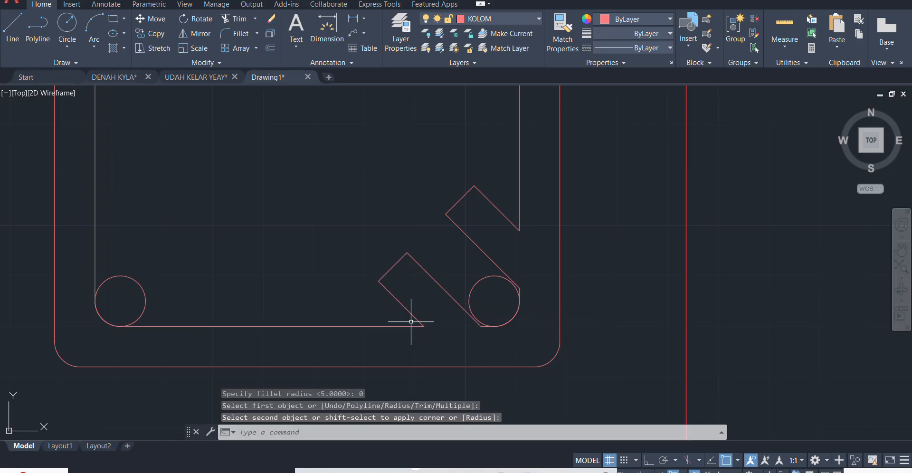
- Fillet the lower hook's right leg and the upper hook's lower leg with the adjoining ends of the corner piece around the lower-right bar
key(Return)
click(444, 289)
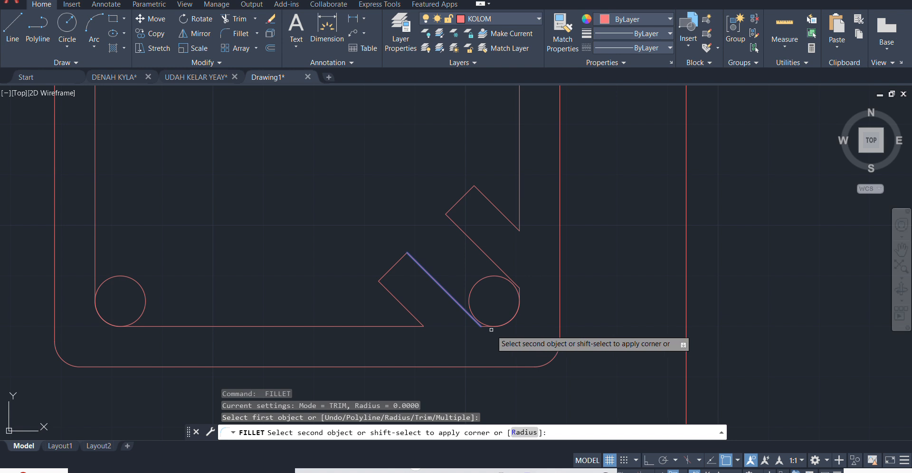
click(485, 328)
key(Return)
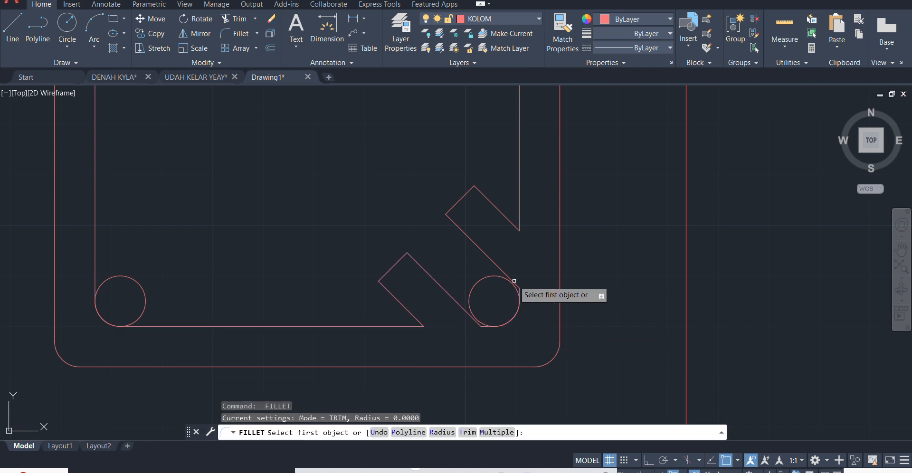
click(515, 286)
scroll(517, 291, up, 2)
click(518, 299)
- Fillet the upper hook's upper leg with the innermost square's right edge and check the joined outline
key(Return)
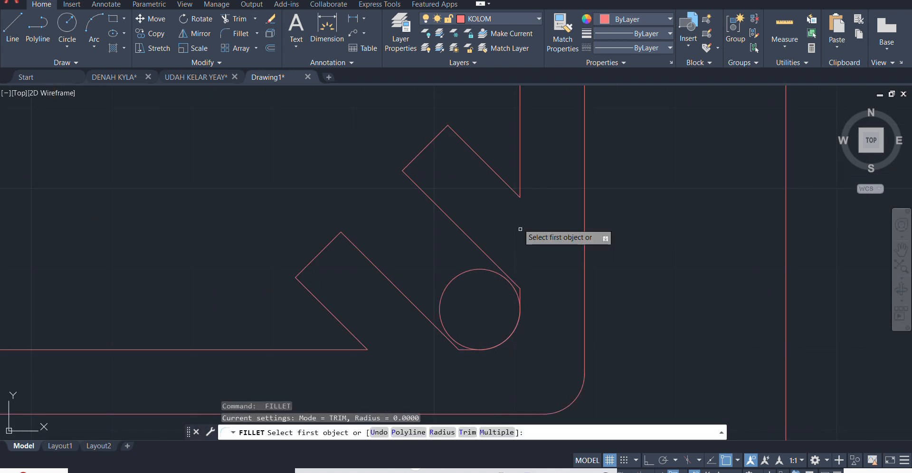
click(492, 168)
click(520, 157)
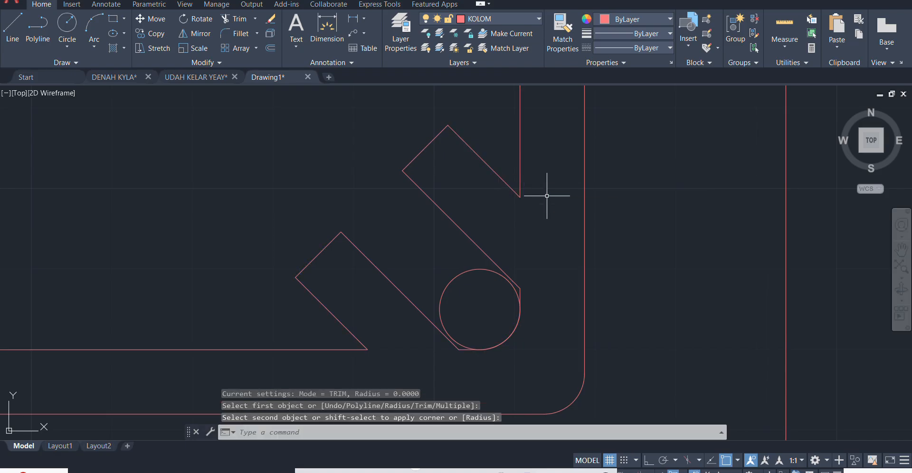
scroll(550, 223, down, 4)
click(450, 265)
click(427, 300)
scroll(426, 300, down, 2)
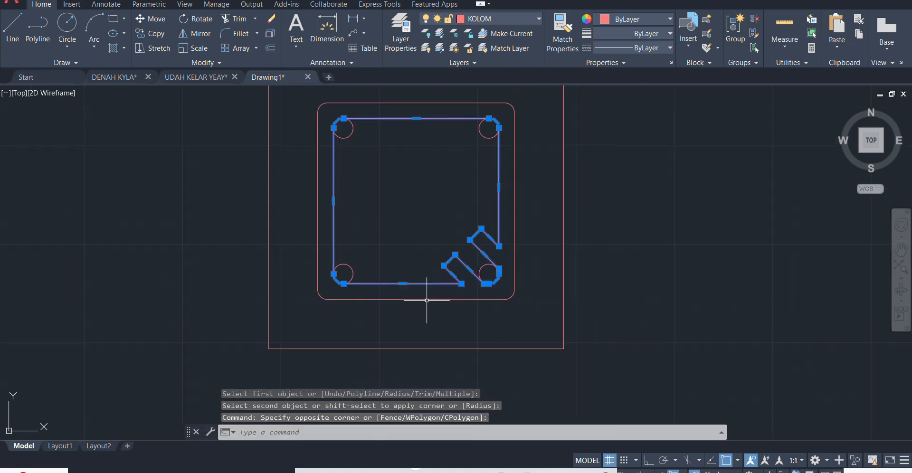
key(Escape)
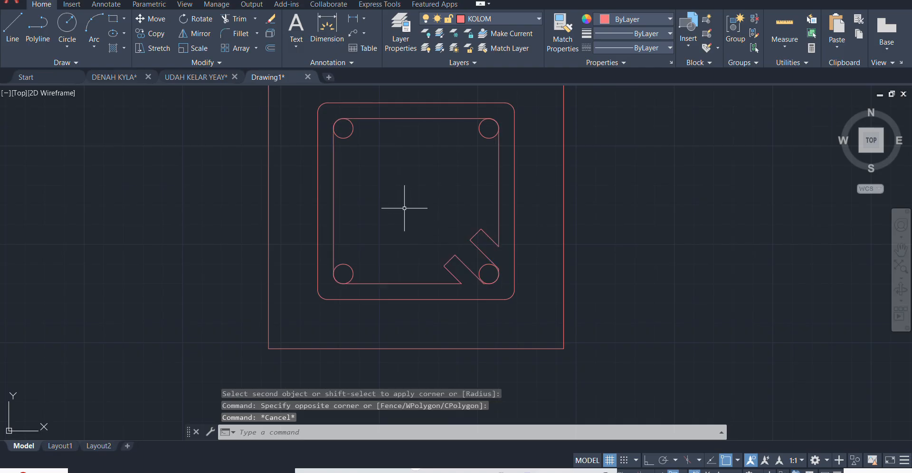
- Fill the stirrup band between the middle and innermost outlines, including the hooks, with a SOLID hatch
scroll(411, 214, down, 2)
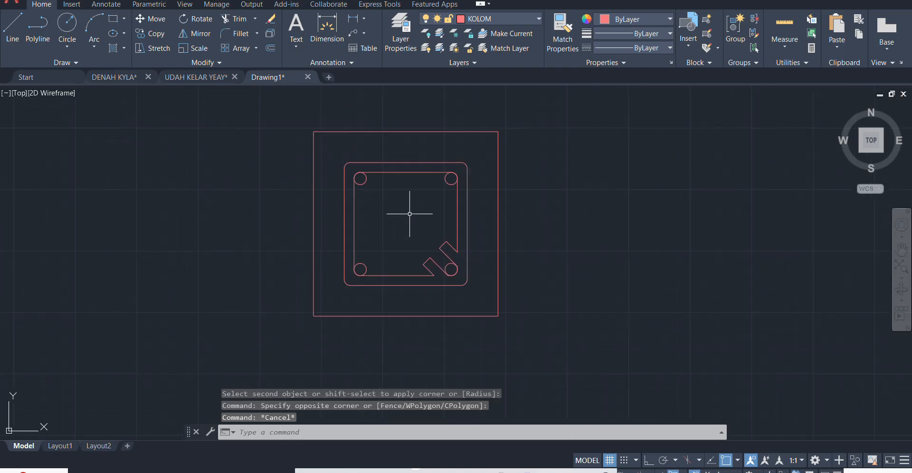
text(h)
key(Return)
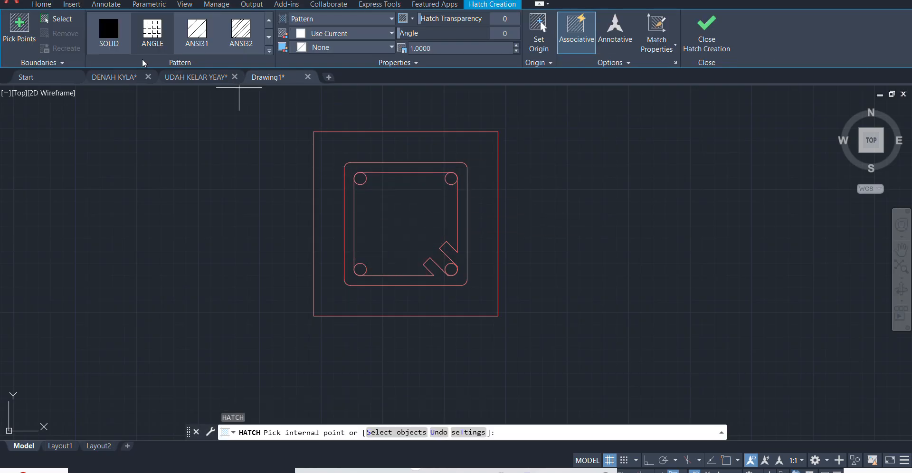
click(118, 49)
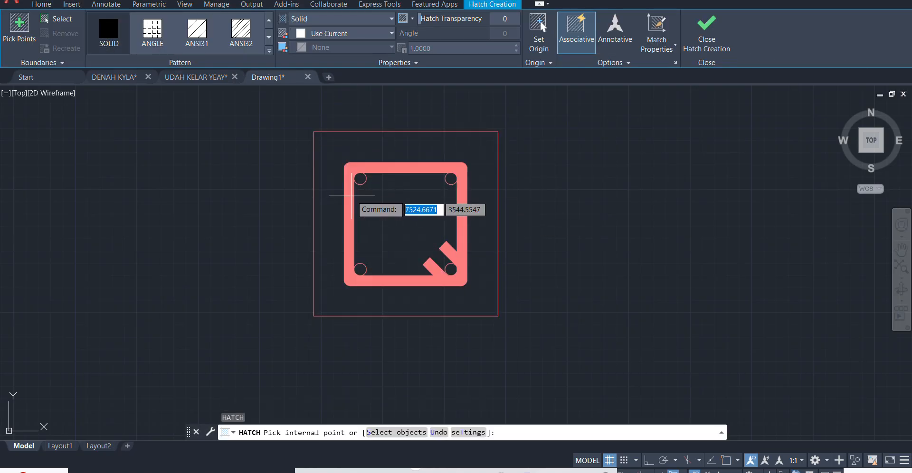
click(351, 194)
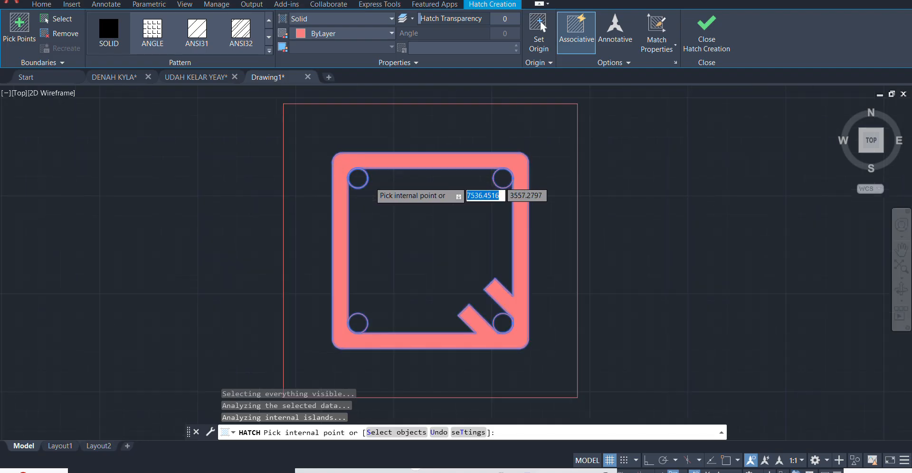
key(Return)
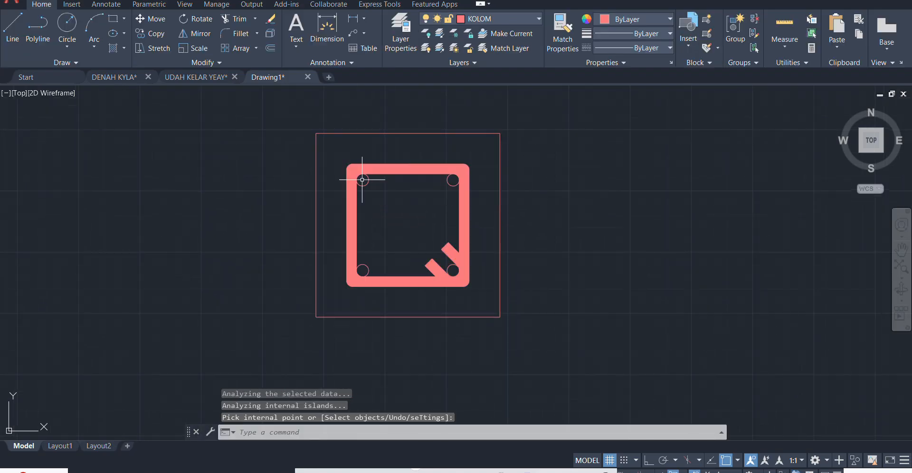
- Fill the four corner bar circles with a SOLID hatch
key(Return)
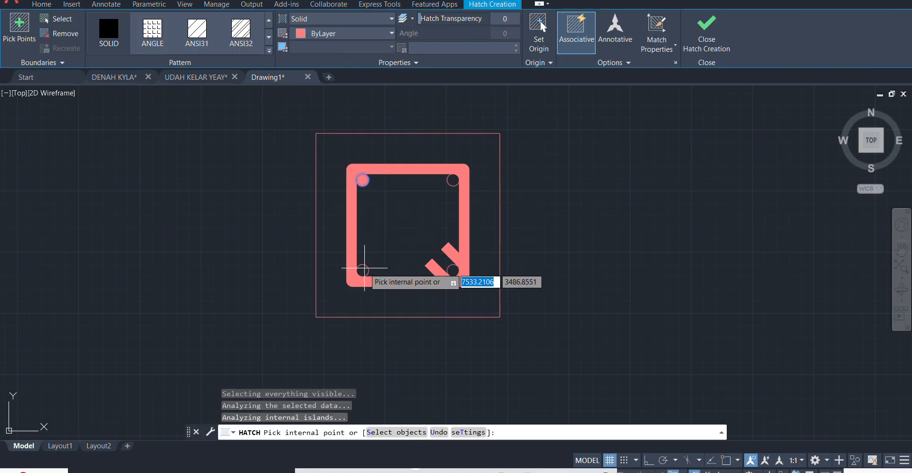
click(362, 270)
click(453, 271)
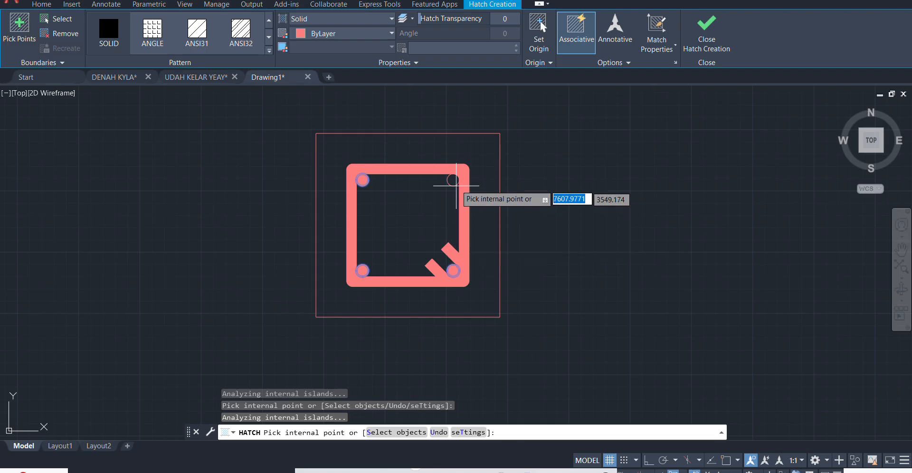
click(456, 175)
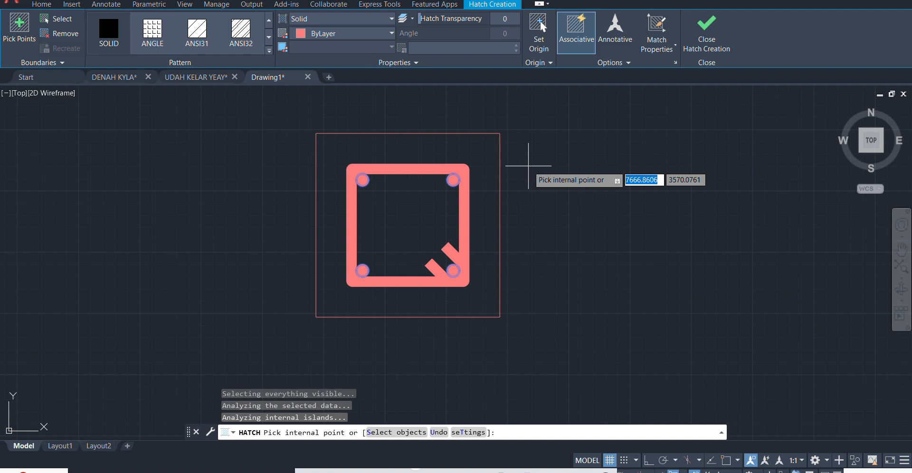
key(Return)
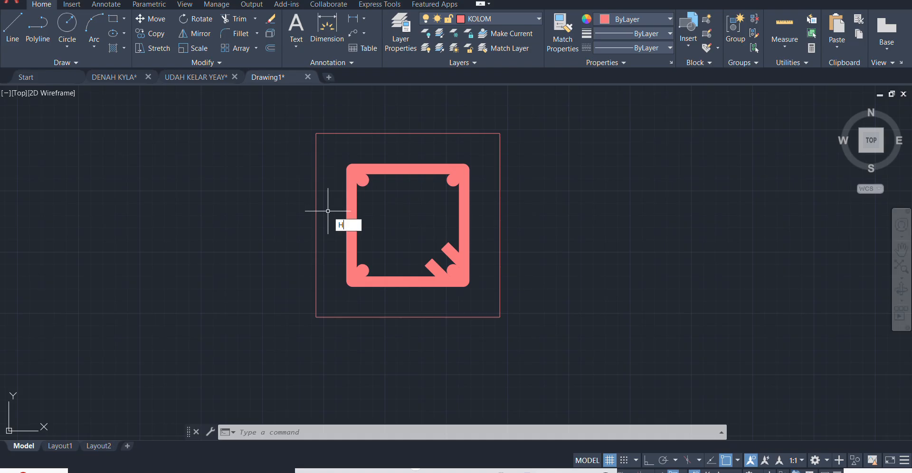
- Hatch the concrete area between the outer square and the stirrup with the AR-CONC pattern at scale 0.5
key(Return)
click(269, 51)
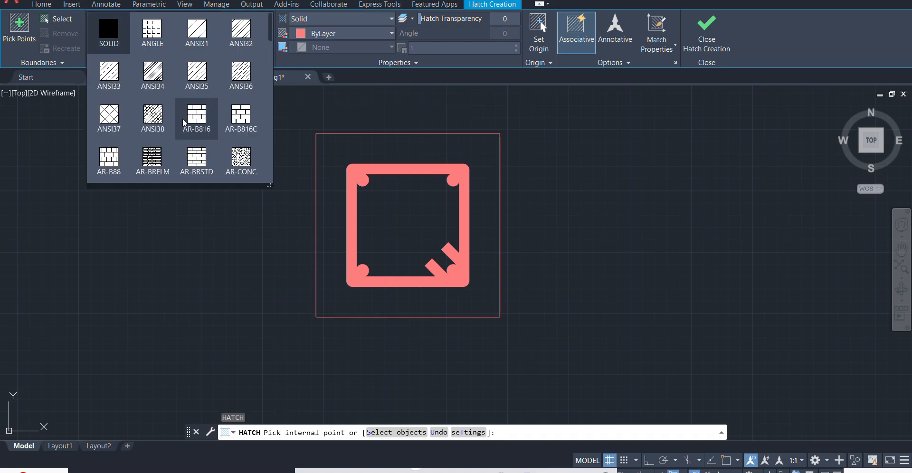
click(240, 159)
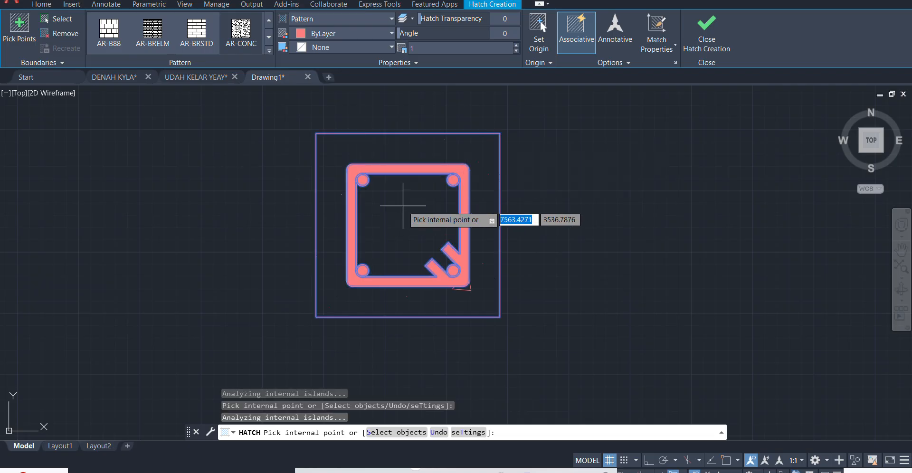
click(439, 48)
text(0.5)
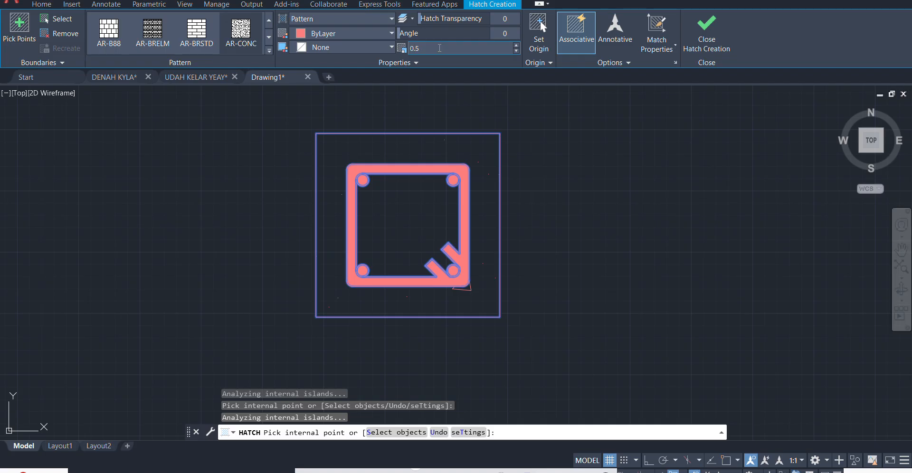
key(Return)
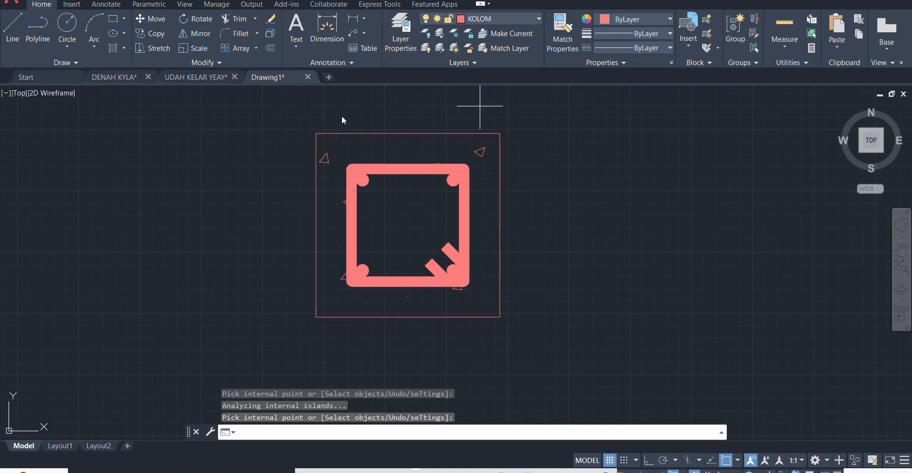
- Hatch the core area inside the stirrup with the same AR-CONC pattern
key(Return)
click(401, 210)
key(Return)
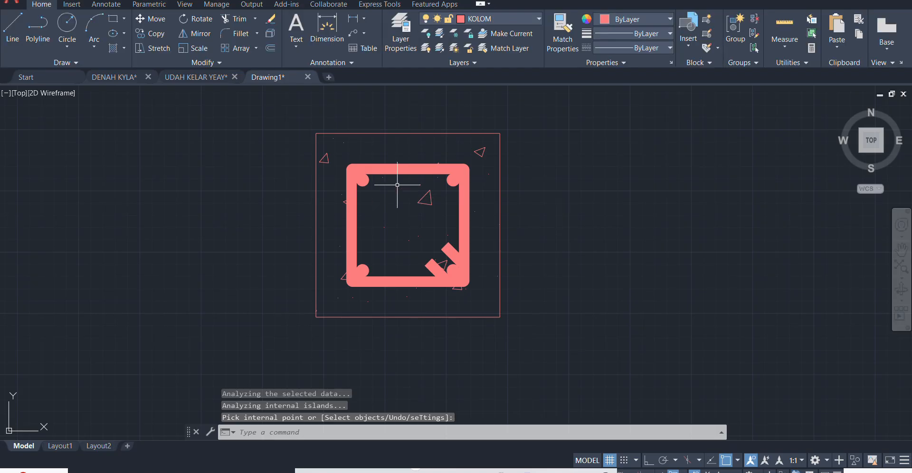
- Convert all objects of the column section into a block named KOLOM
scroll(407, 190, down, 3)
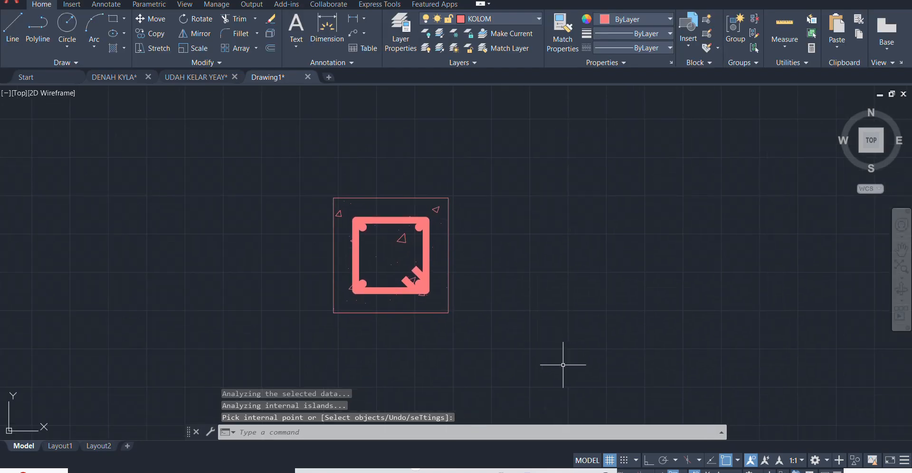
click(577, 378)
click(202, 151)
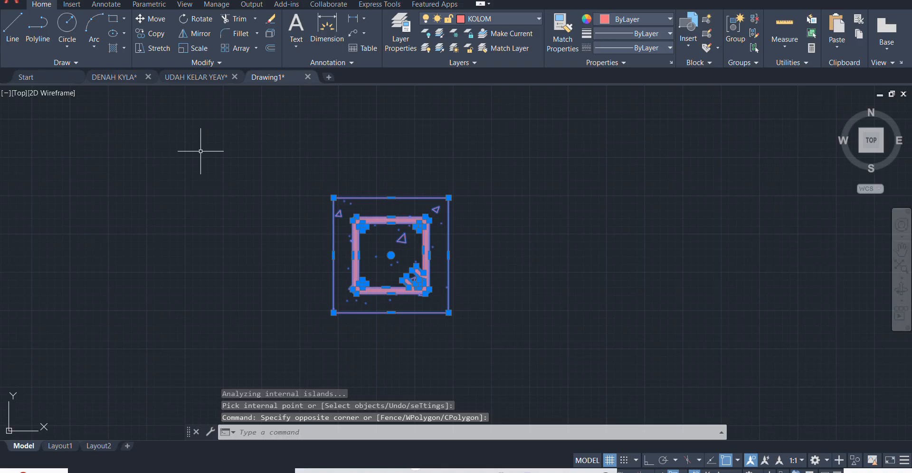
text(b)
key(Return)
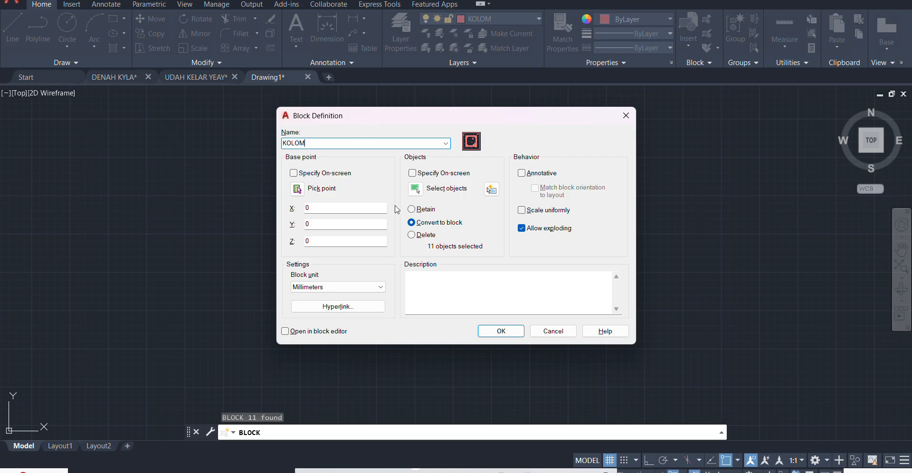
click(498, 332)
- Move the KOLOM block from its right edge onto the right outer axis line at the interior horizontal axis
click(448, 183)
click(361, 227)
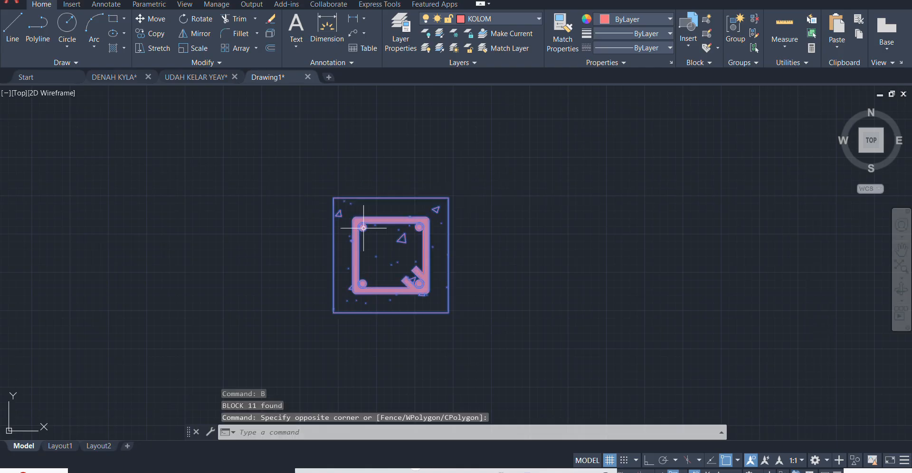
scroll(371, 240, down, 4)
scroll(398, 236, up, 2)
middle_drag(400, 239, 504, 227)
text(m)
key(Return)
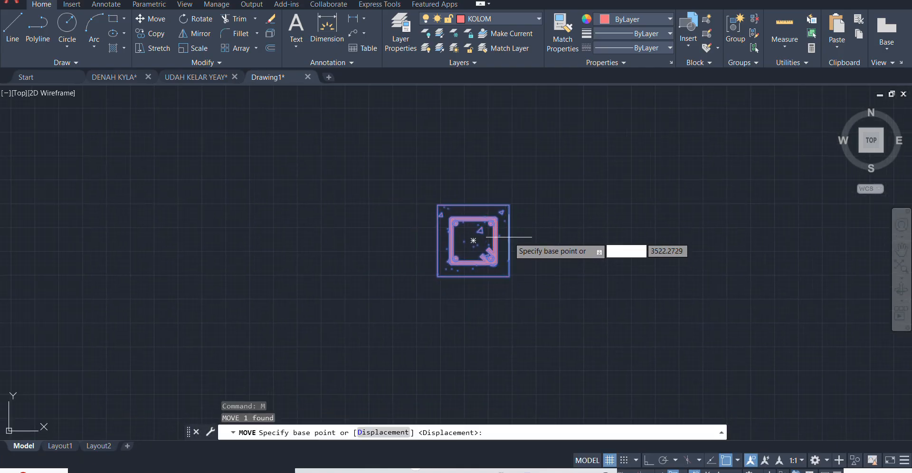
click(507, 230)
scroll(509, 232, down, 5)
scroll(560, 120, up, 4)
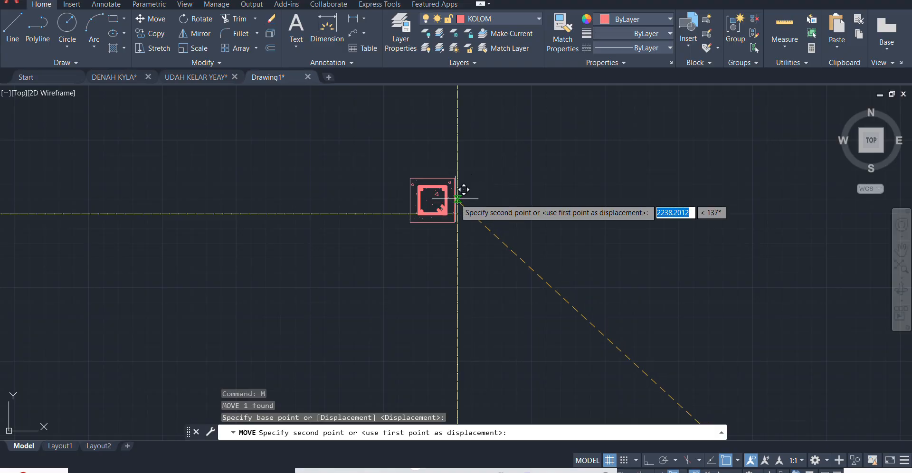
key(Escape)
text(c)
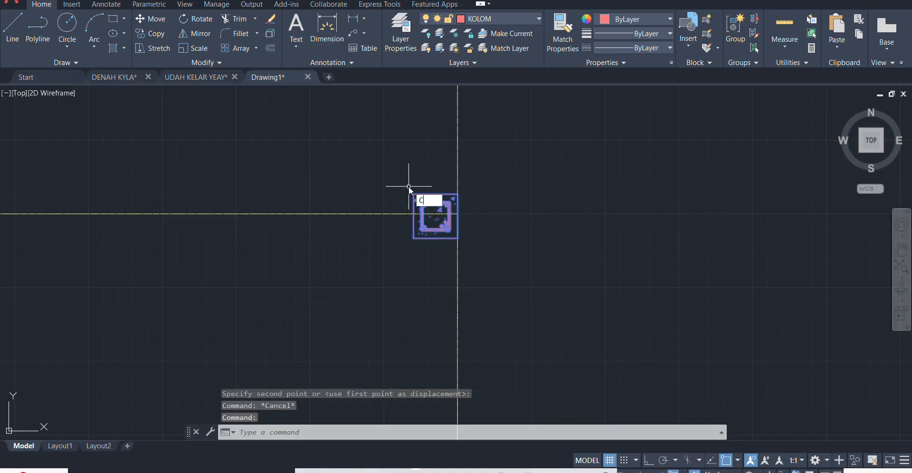
text(o)
key(Return)
scroll(440, 192, up, 3)
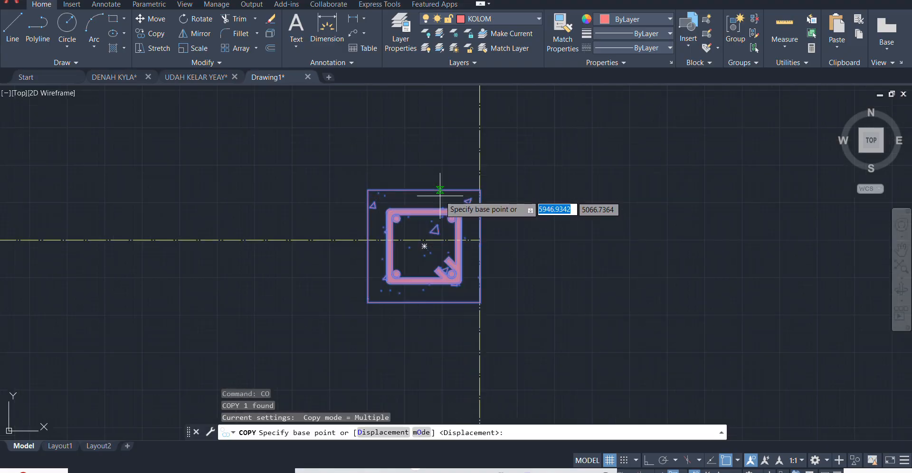
key(Escape)
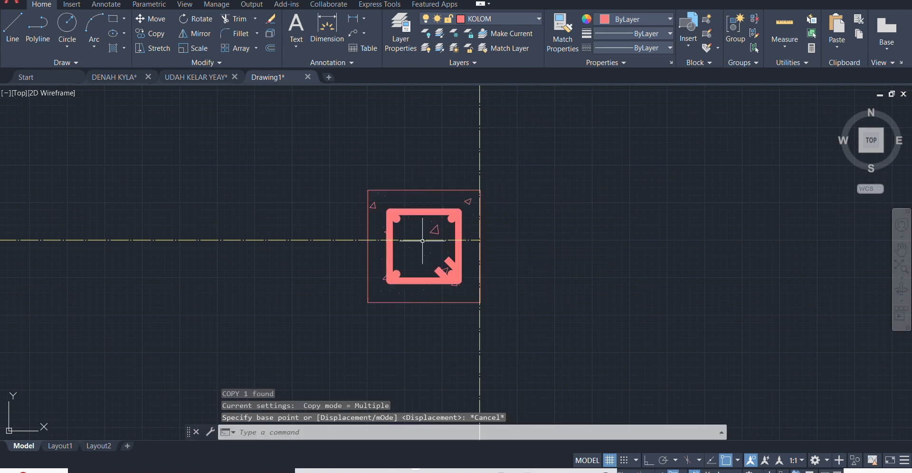
- Move the KOLOM block by its right edge's midpoint to the end of the horizontal axis, centring it vertically on that line
click(388, 200)
text(m)
key(Return)
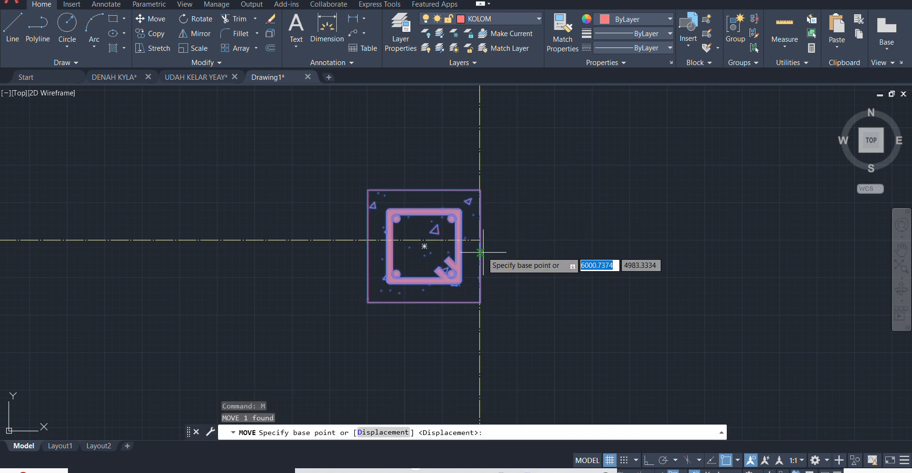
click(480, 240)
key(Escape)
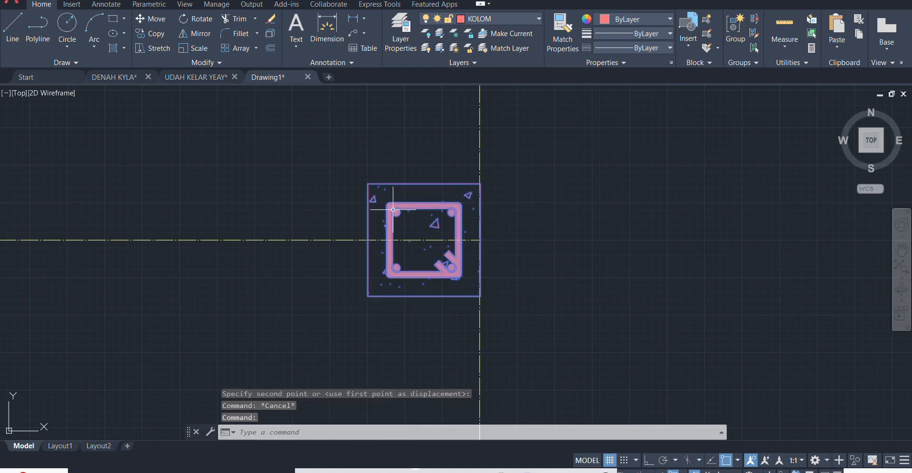
- Copy the KOLOM block from its centre to the lowest interior axis corner and the T-junction directly above it
text(co)
key(Return)
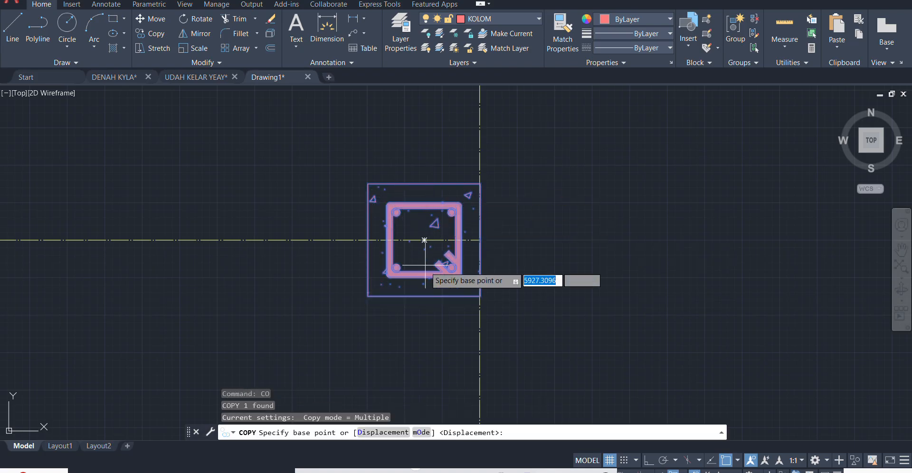
click(425, 238)
scroll(608, 240, down, 8)
scroll(251, 356, up, 6)
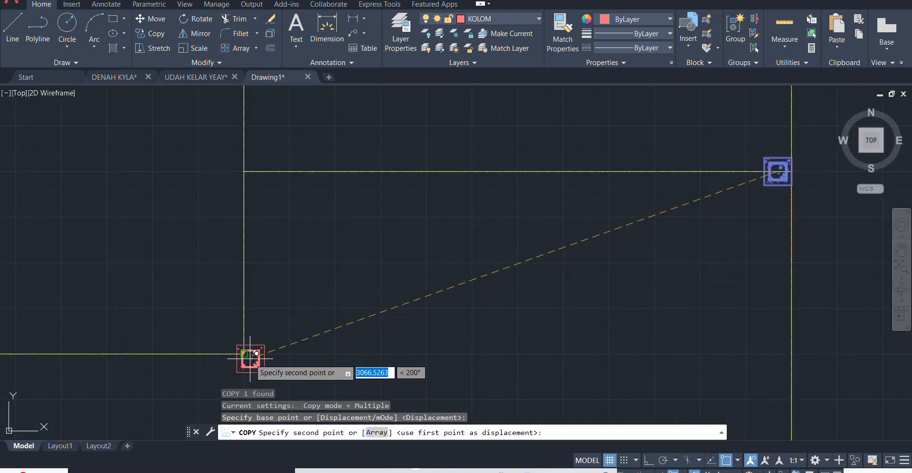
scroll(333, 304, down, 3)
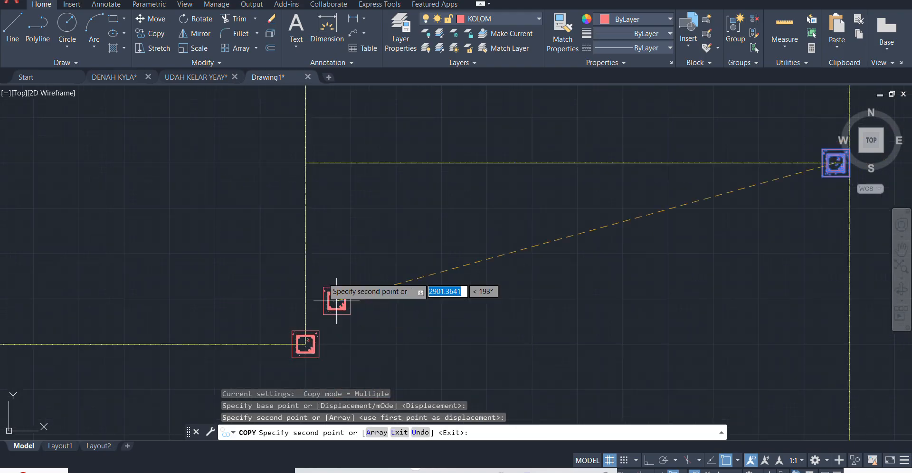
click(305, 160)
- Place further KOLOM copies at the upper interior axis corner, the junction left of it and the junction above that
scroll(344, 300, down, 4)
scroll(301, 76, up, 4)
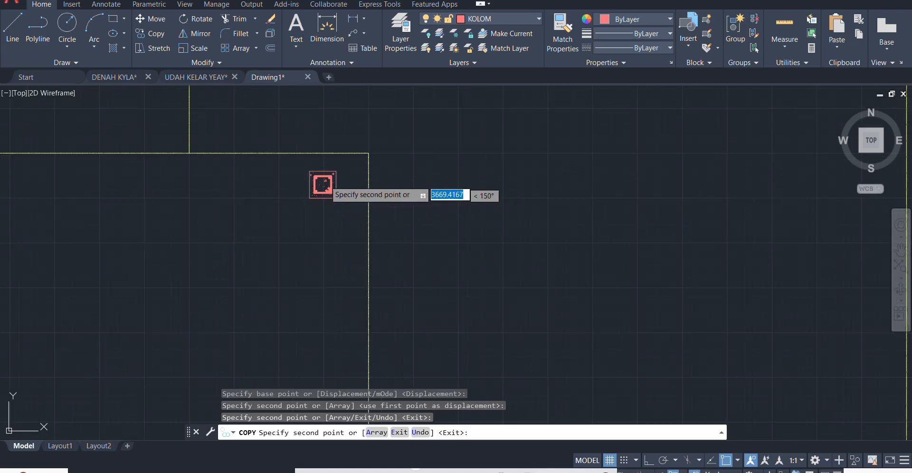
click(369, 153)
scroll(368, 145, up, 2)
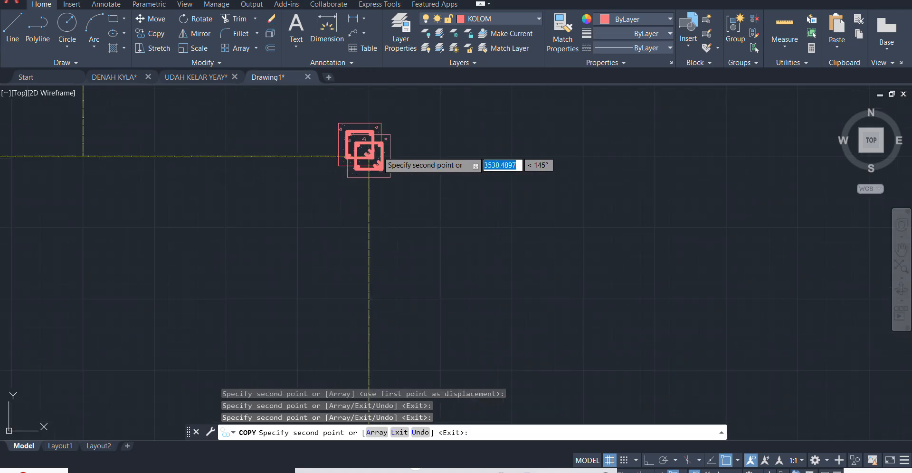
scroll(48, 150, up, 1)
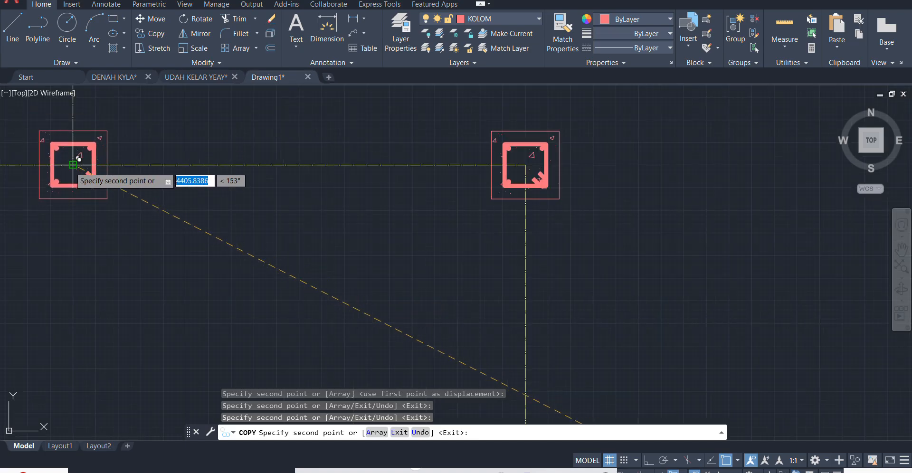
click(71, 160)
scroll(307, 268, down, 3)
middle_drag(264, 143, 252, 265)
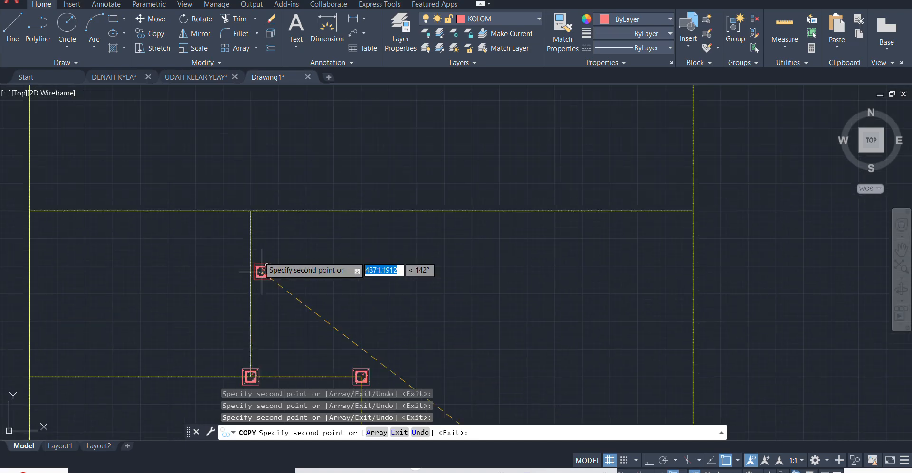
click(250, 208)
scroll(379, 183, down, 2)
scroll(379, 183, down, 2)
key(Escape)
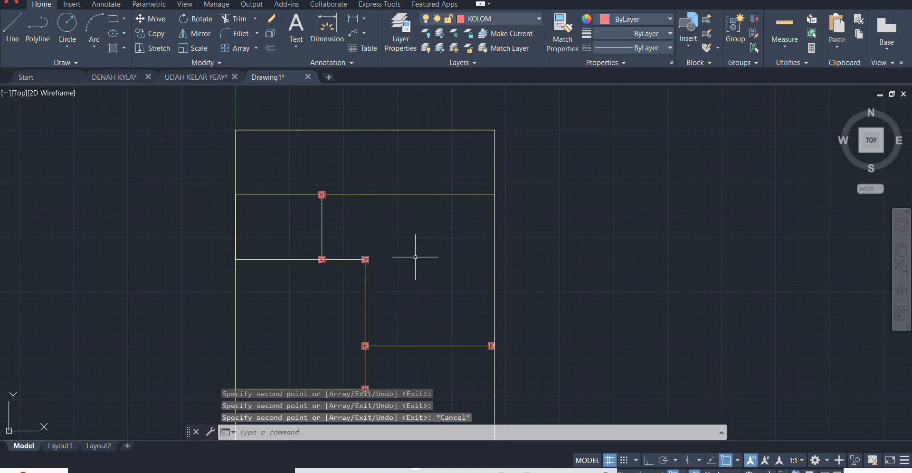
- Copy the lowest interior column by its left edge's midpoint to the left outer axis line along the same horizontal axis
scroll(417, 259, down, 2)
scroll(387, 315, up, 2)
scroll(407, 291, up, 3)
click(405, 251)
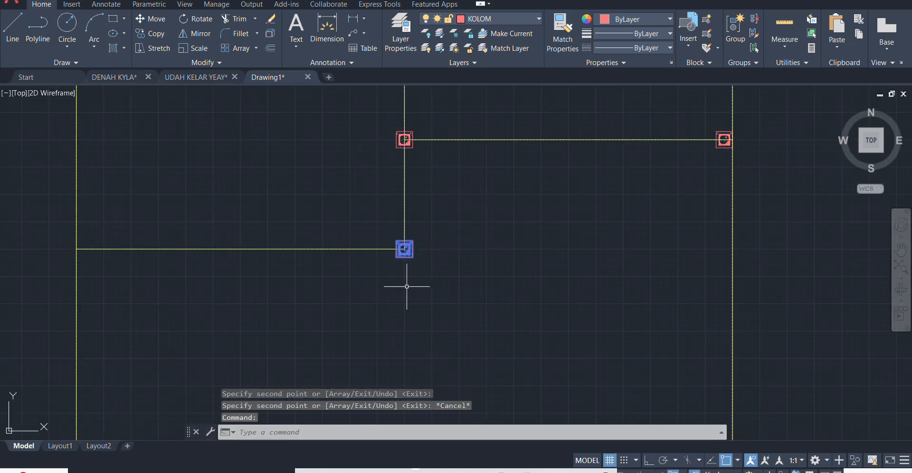
scroll(408, 282, up, 3)
key(Return)
scroll(387, 205, up, 3)
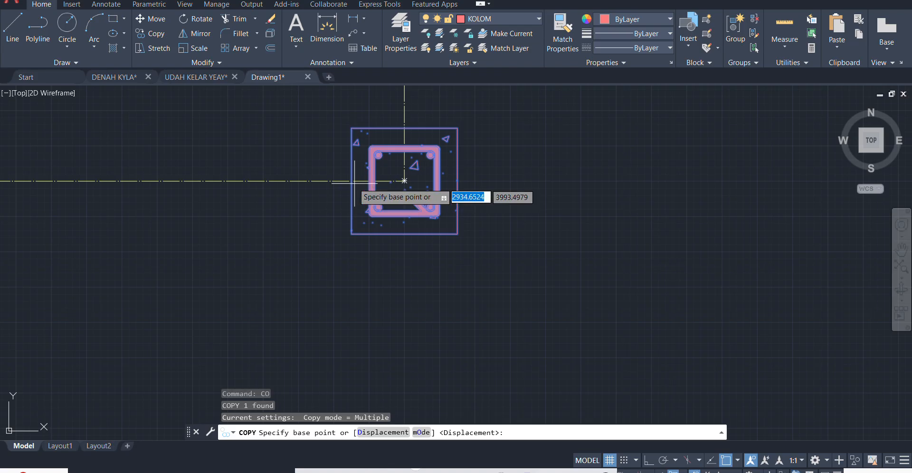
click(352, 183)
scroll(649, 198, down, 6)
scroll(325, 194, up, 2)
scroll(266, 190, up, 2)
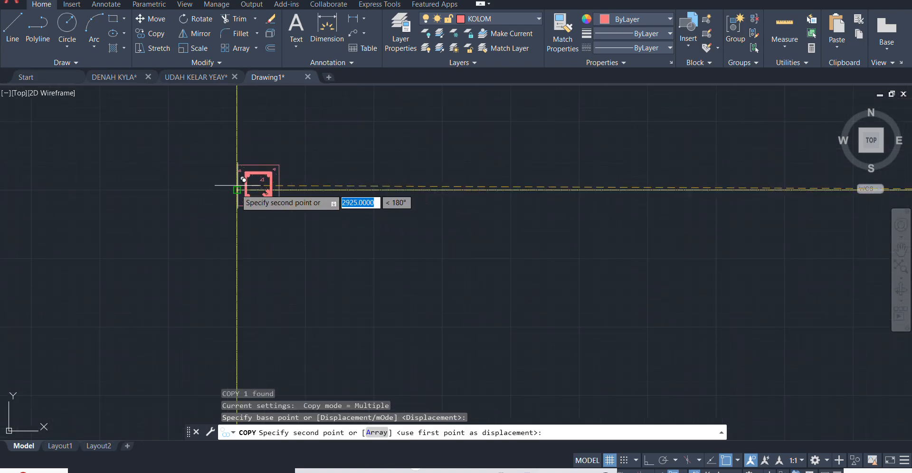
click(251, 204)
key(Escape)
- Copy the column left of the upper interior corner by its left edge's midpoint to the left outer axis line
scroll(376, 208, down, 3)
scroll(404, 211, up, 4)
middle_drag(406, 212, 355, 339)
scroll(355, 339, down, 4)
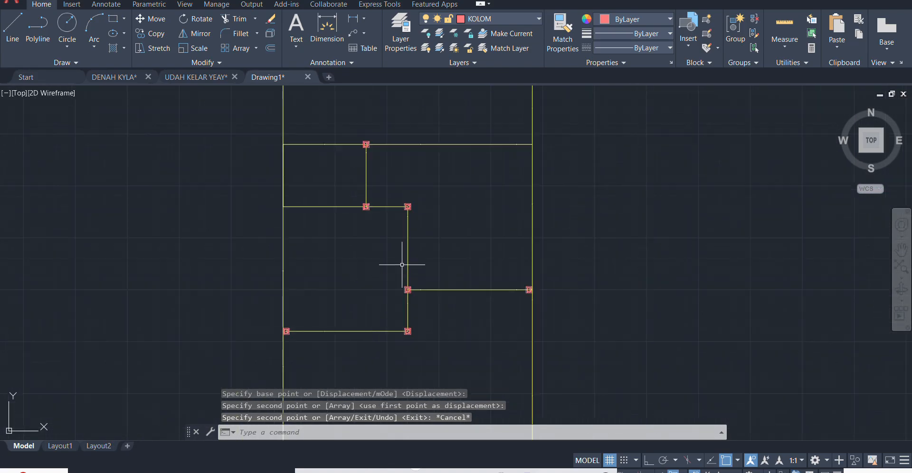
scroll(411, 237, up, 2)
middle_drag(409, 236, 387, 304)
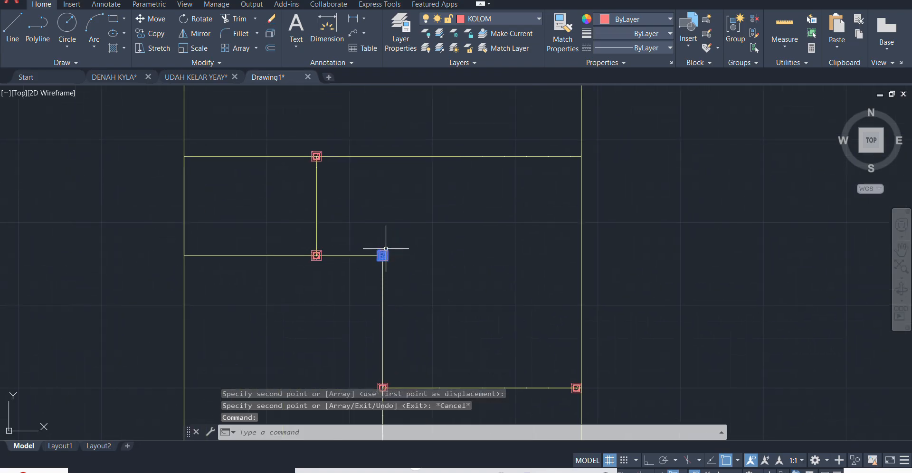
key(Escape)
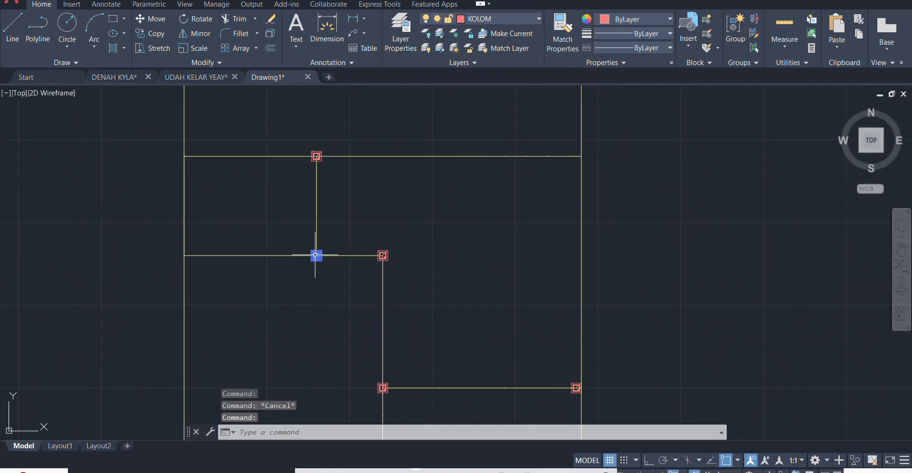
text(CO)
key(Return)
scroll(304, 257, up, 6)
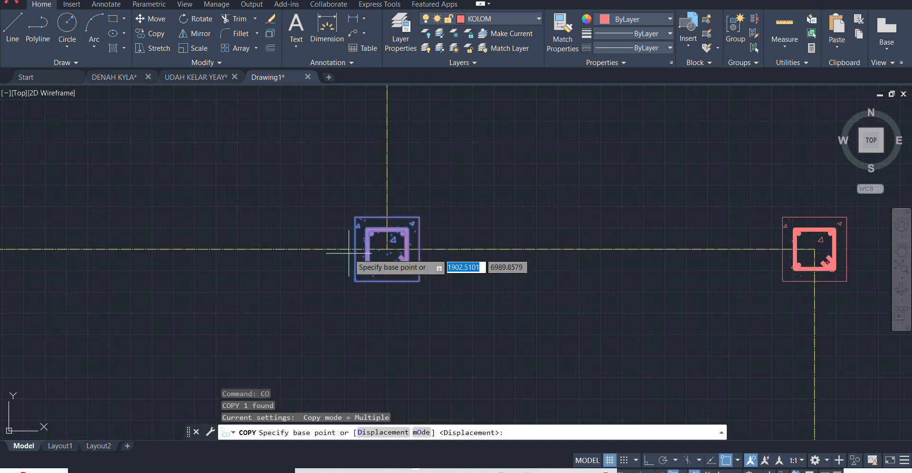
click(355, 248)
scroll(496, 247, down, 3)
scroll(297, 246, up, 5)
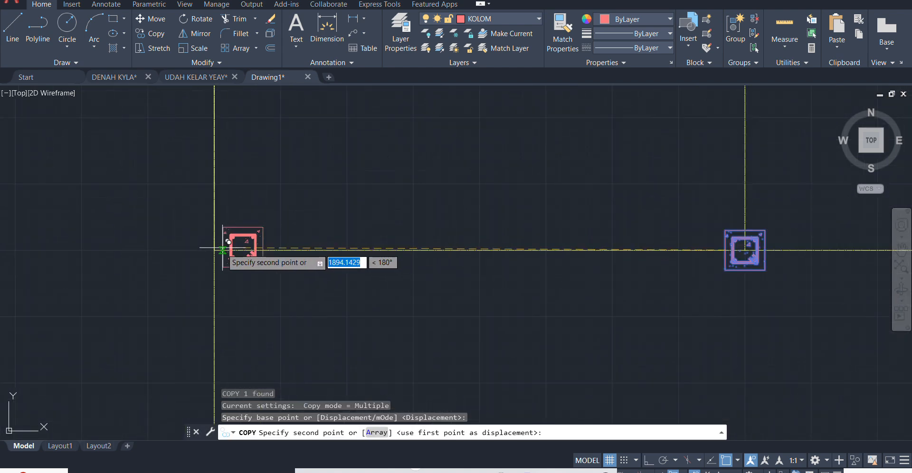
click(215, 250)
key(Escape)
scroll(216, 237, down, 5)
scroll(517, 230, up, 5)
click(464, 237)
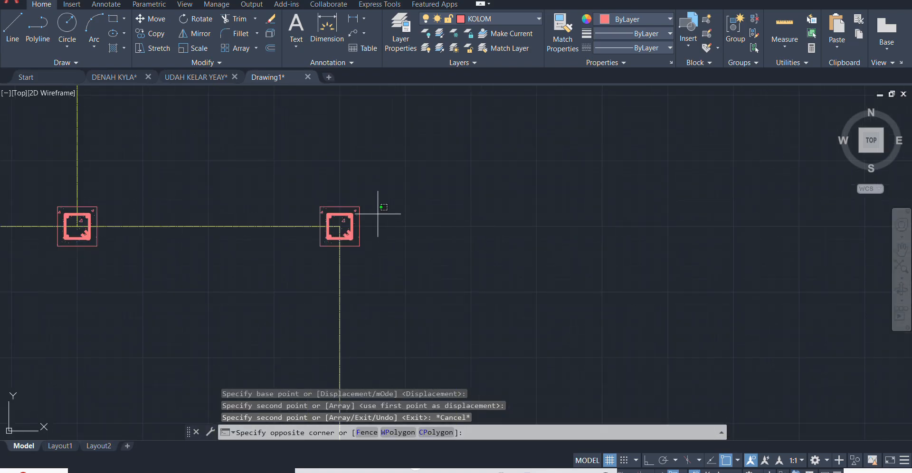
click(350, 208)
key(Return)
scroll(375, 214, up, 1)
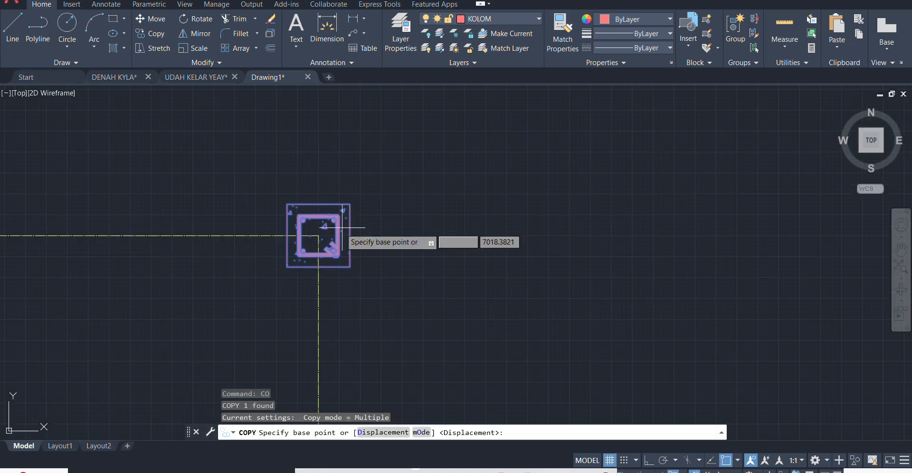
scroll(350, 254, down, 5)
scroll(482, 209, up, 2)
scroll(440, 120, down, 4)
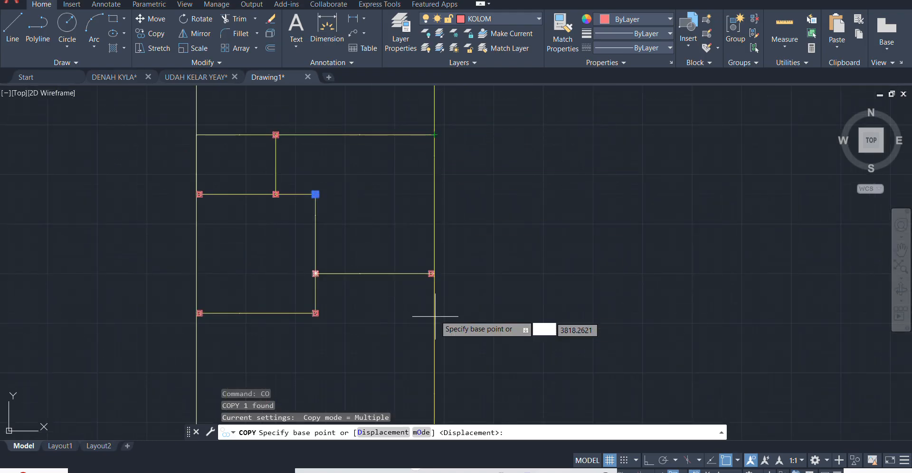
scroll(313, 193, up, 4)
click(308, 191)
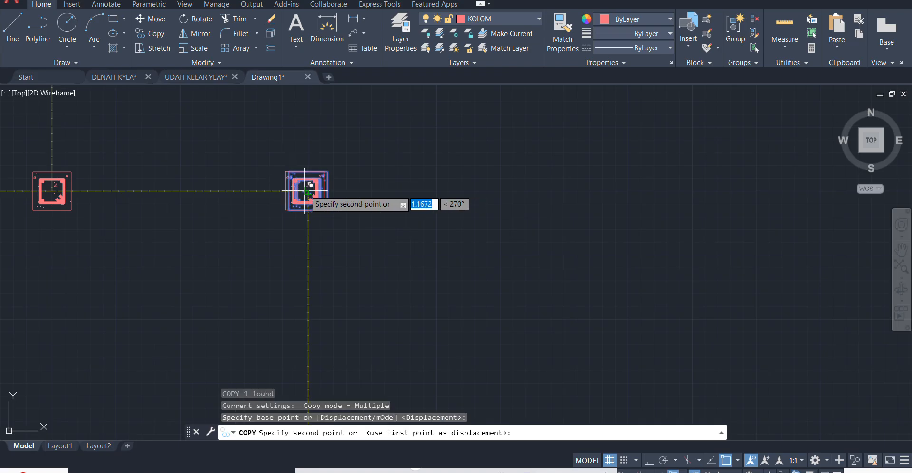
key(Escape)
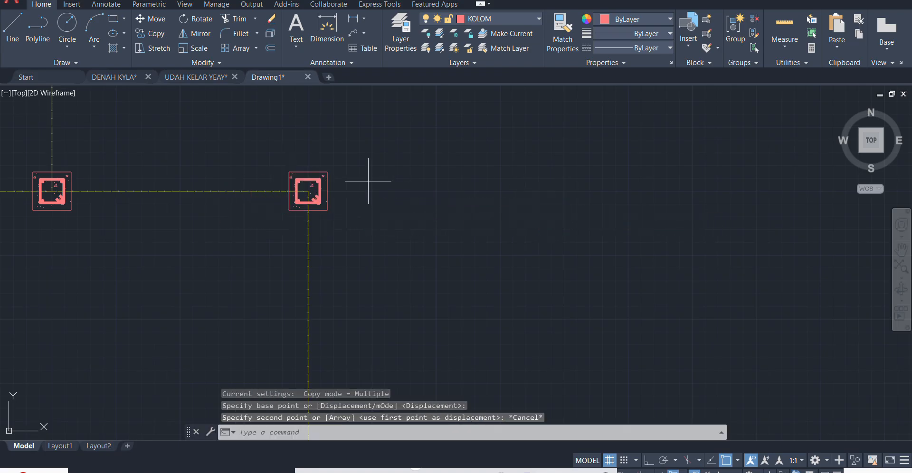
- Copy the upper interior corner column by its right edge's midpoint straight across to the right outer axis line
click(335, 192)
click(320, 196)
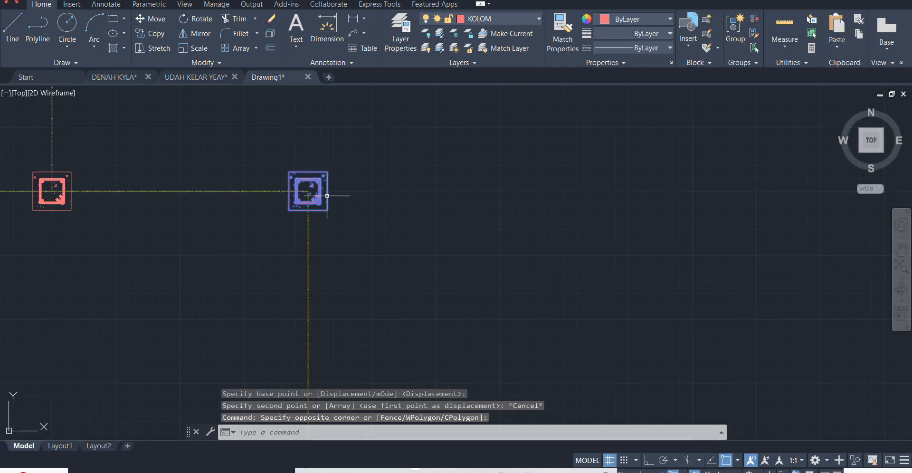
text(co)
key(Return)
click(328, 191)
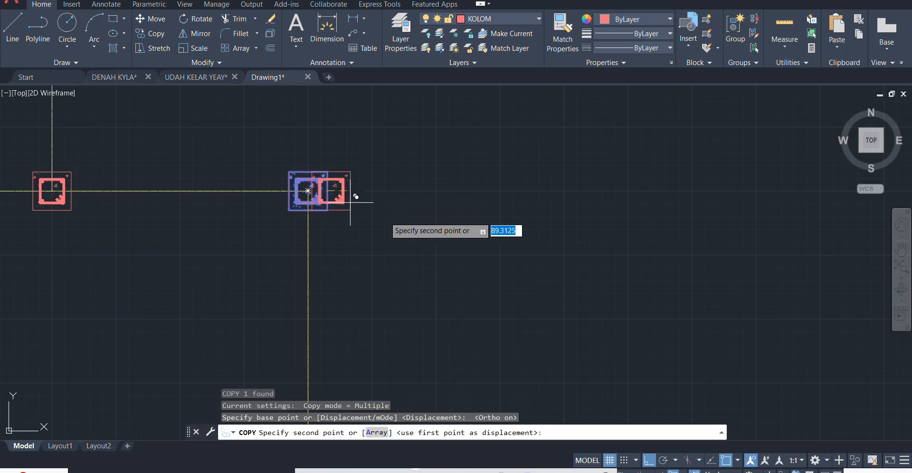
scroll(608, 229, down, 4)
middle_drag(745, 209, 603, 228)
scroll(677, 232, up, 4)
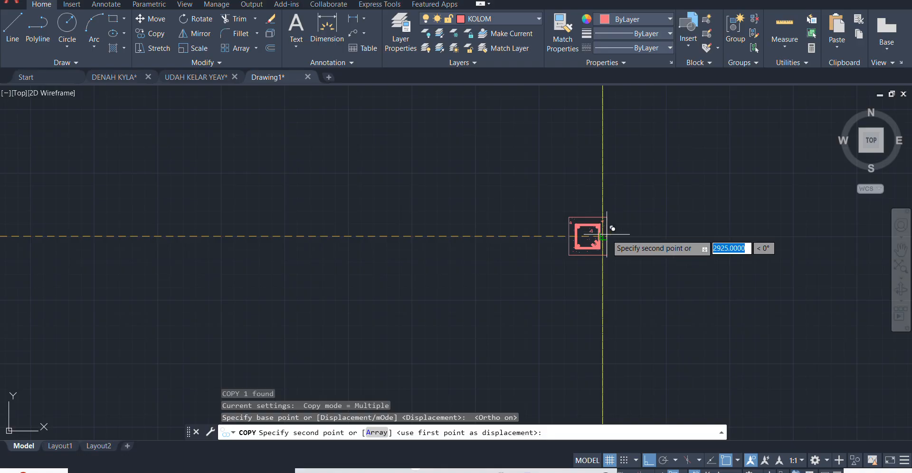
click(603, 232)
key(Escape)
- Copy the upper interior corner column and its right outer counterpart by the top edge's midpoint up to the next horizontal axis
click(560, 285)
click(479, 301)
scroll(434, 253, down, 3)
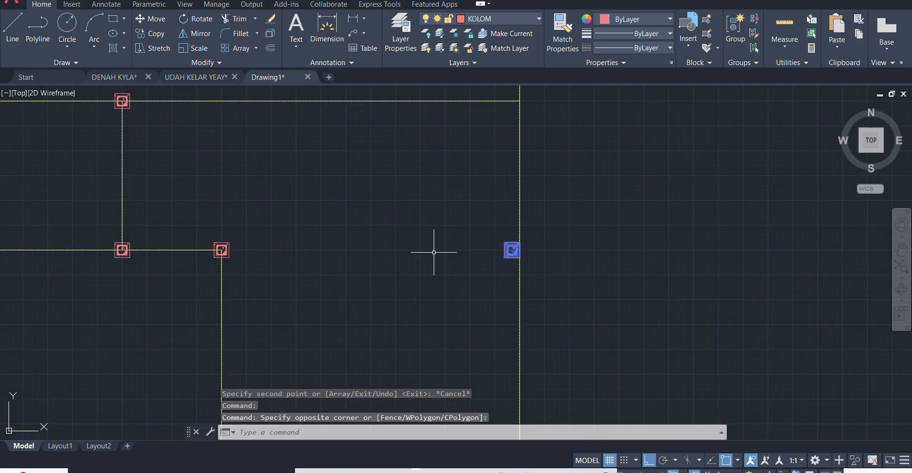
click(221, 243)
key(space)
scroll(221, 242, up, 5)
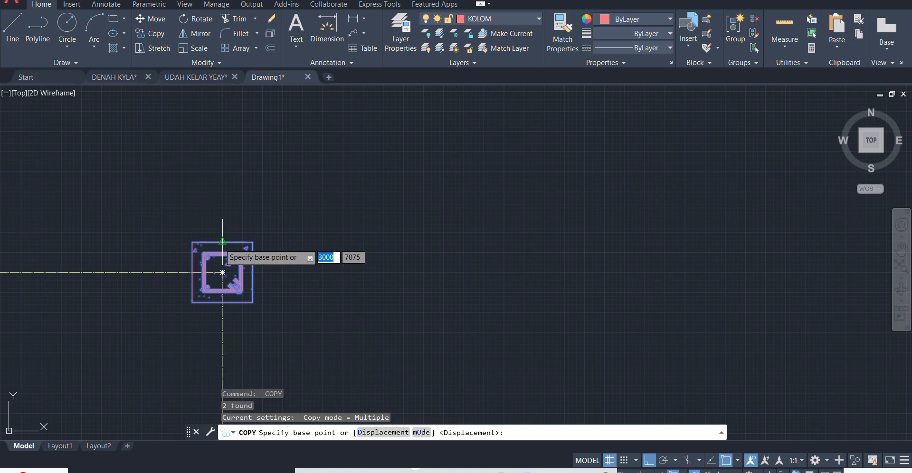
click(222, 242)
scroll(223, 273, down, 5)
scroll(228, 126, up, 2)
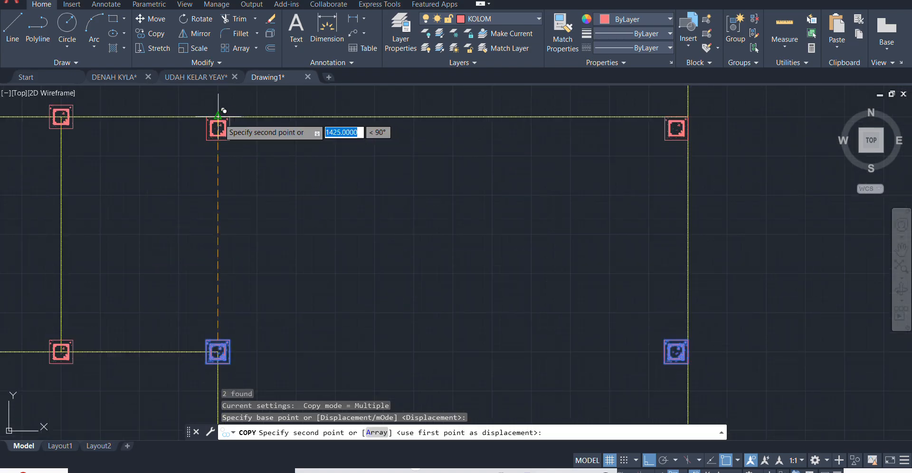
click(218, 127)
key(Escape)
- Move the two newly copied columns straight up by 75 to centre them on the horizontal axis
middle_drag(260, 156, 418, 313)
scroll(426, 328, down, 2)
click(400, 305)
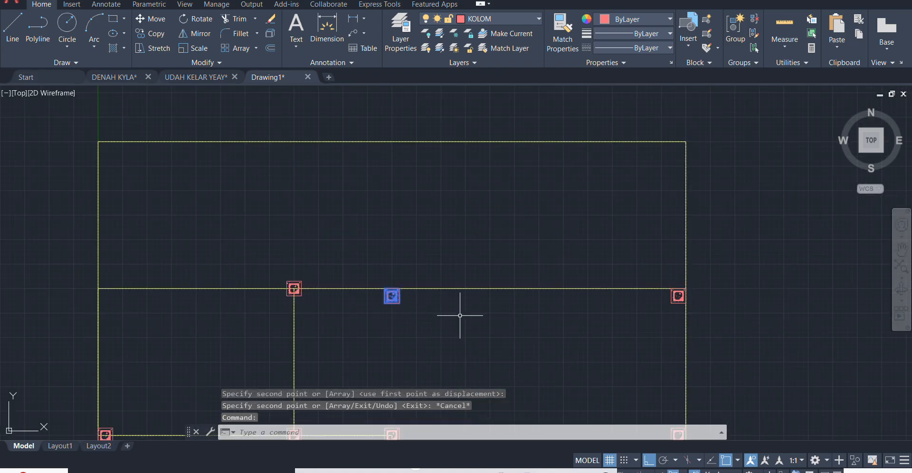
text(m)
key(Return)
click(599, 319)
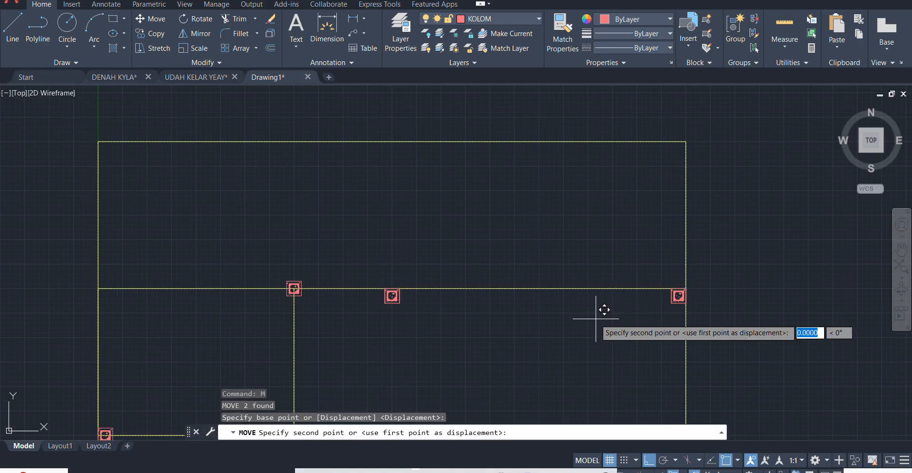
text(75)
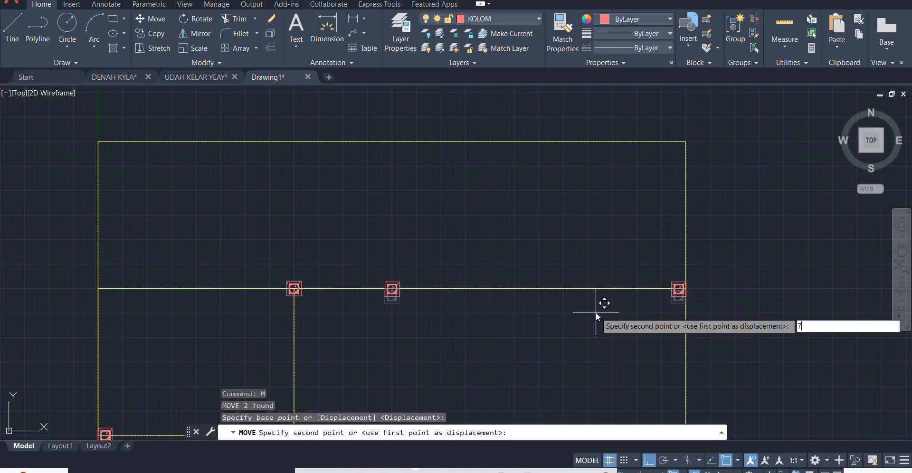
key(Return)
- Copy the T-junction column on the upper horizontal axis by its left edge's midpoint to the left outer axis line
scroll(164, 141, down, 2)
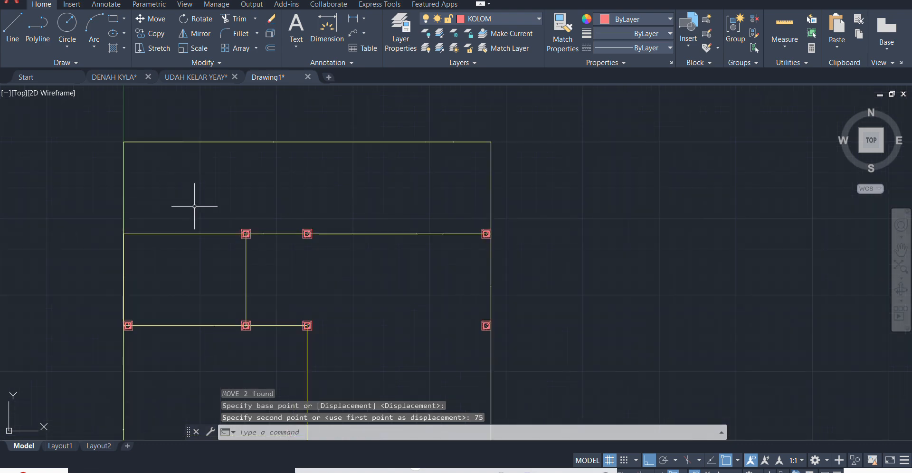
scroll(224, 227, up, 4)
click(278, 242)
click(267, 236)
text(C)
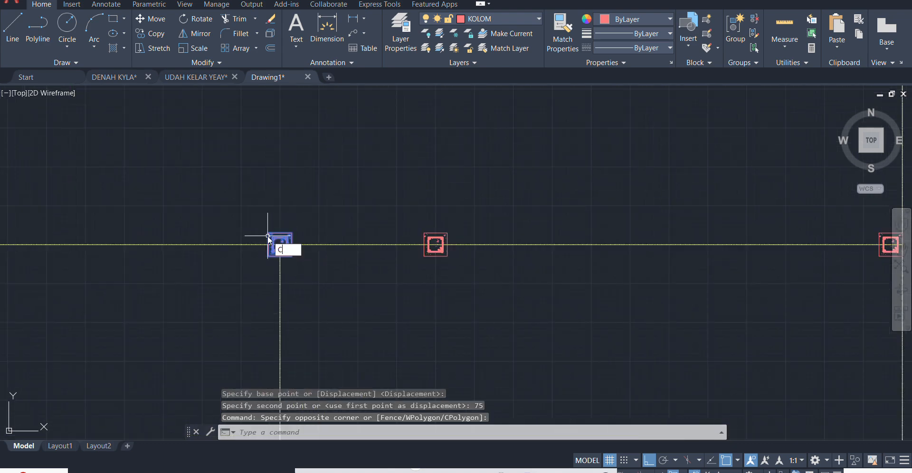
text(o)
key(Return)
scroll(266, 265, up, 5)
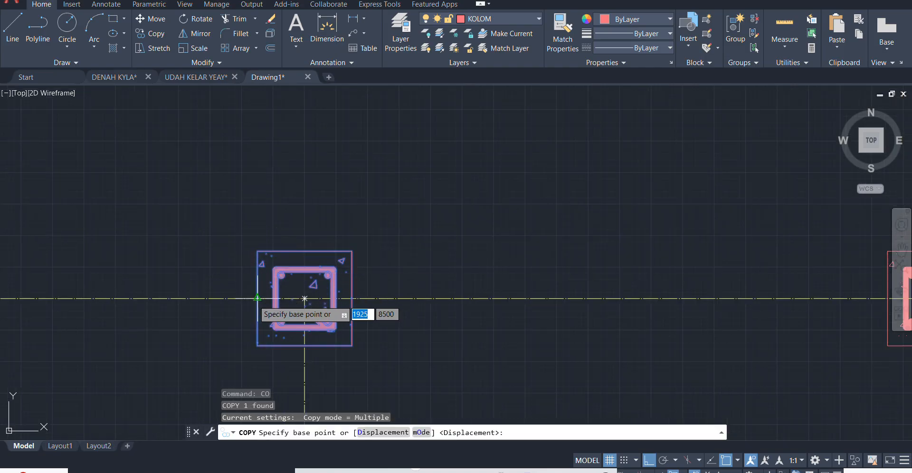
click(304, 299)
scroll(362, 238, down, 4)
scroll(297, 226, up, 4)
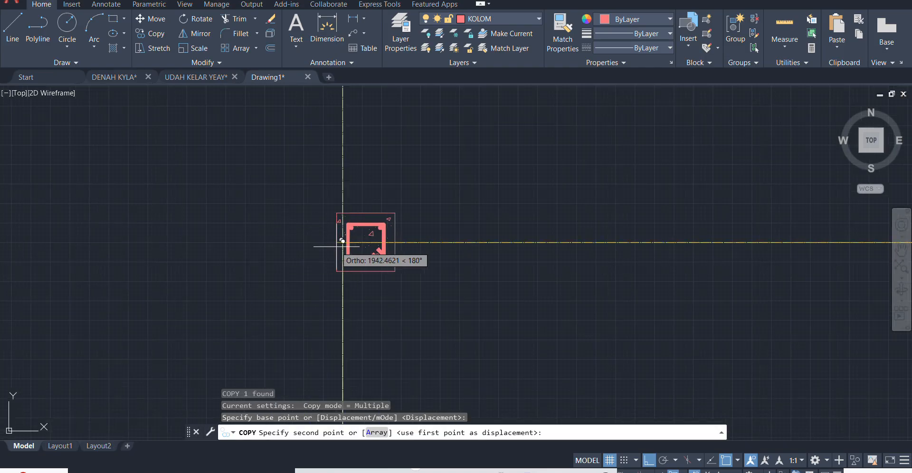
click(343, 244)
key(Escape)
- Copy the left outer, middle and right outer columns of the upper horizontal axis by the left one's upper-left corner to the plan's upper-left corner
click(403, 267)
click(372, 283)
scroll(387, 212, down, 4)
scroll(534, 236, up, 1)
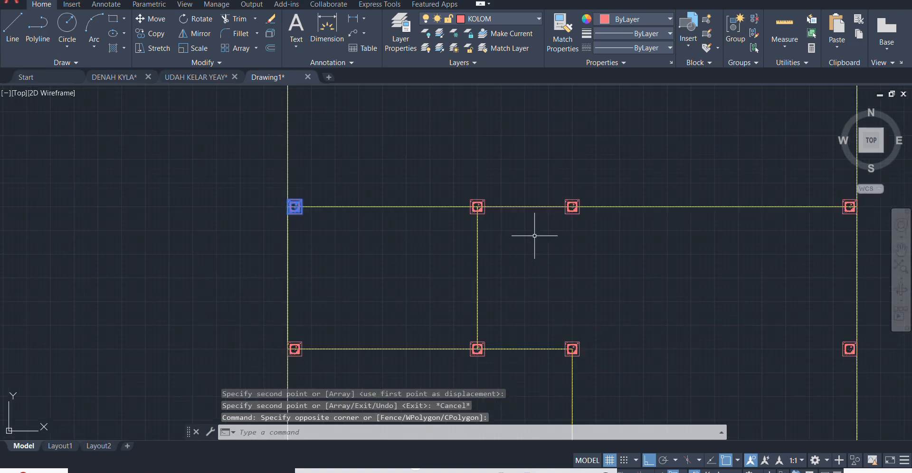
scroll(546, 228, up, 4)
click(594, 189)
scroll(504, 251, down, 4)
scroll(802, 224, up, 4)
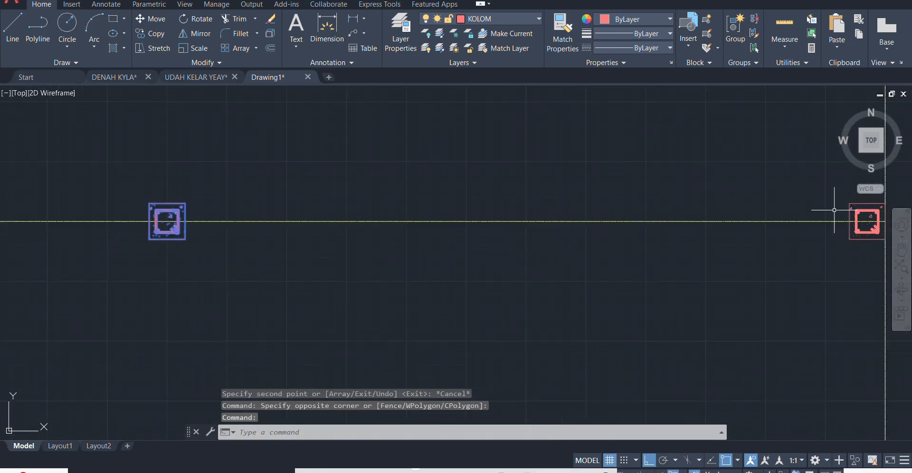
click(867, 221)
scroll(741, 299, down, 4)
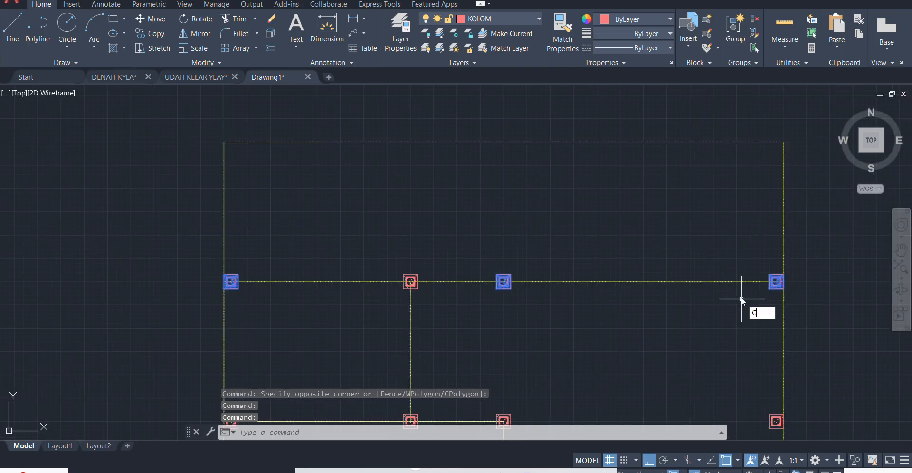
text(CO)
key(Return)
scroll(159, 276, up, 4)
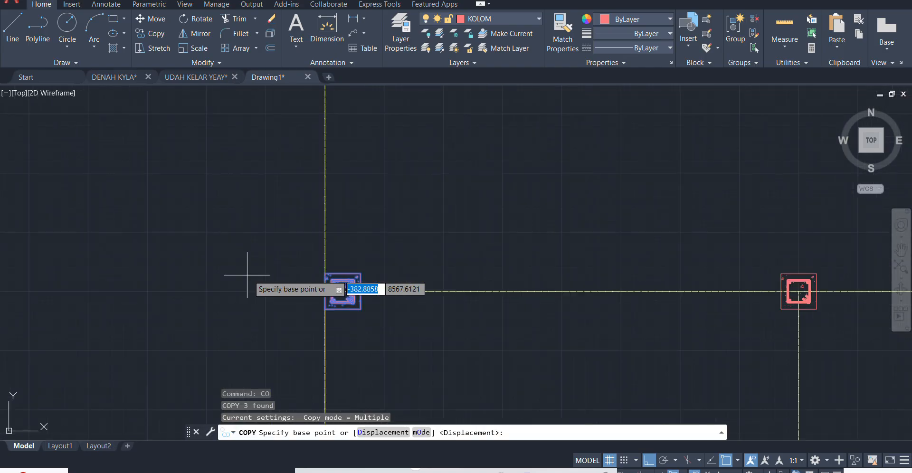
click(326, 273)
scroll(325, 273, down, 3)
scroll(310, 213, up, 4)
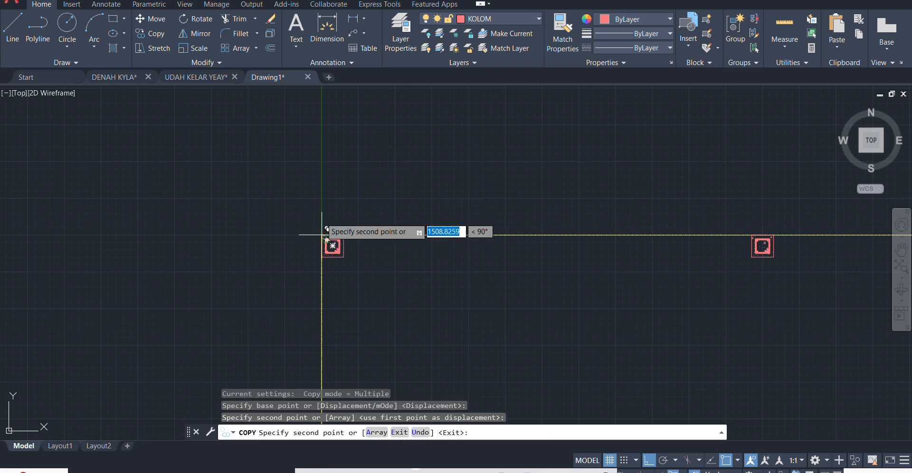
scroll(323, 189, down, 5)
scroll(340, 248, up, 4)
middle_drag(365, 218, 280, 287)
scroll(281, 286, down, 2)
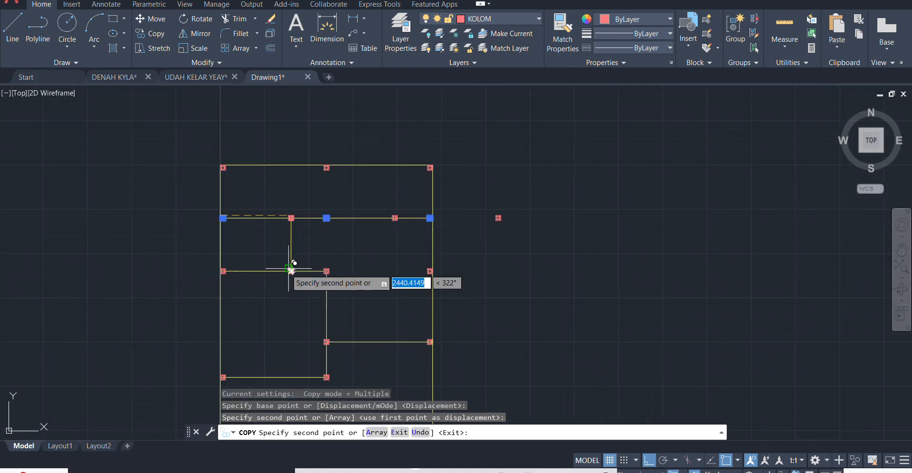
scroll(289, 269, up, 2)
key(Escape)
- Copy the lowest column on the left outer axis by its lower-left corner down to the plan's lower-left corner
scroll(453, 247, down, 3)
scroll(444, 285, up, 3)
scroll(546, 208, up, 2)
middle_drag(211, 198, 505, 248)
scroll(496, 242, down, 2)
middle_drag(573, 247, 528, 184)
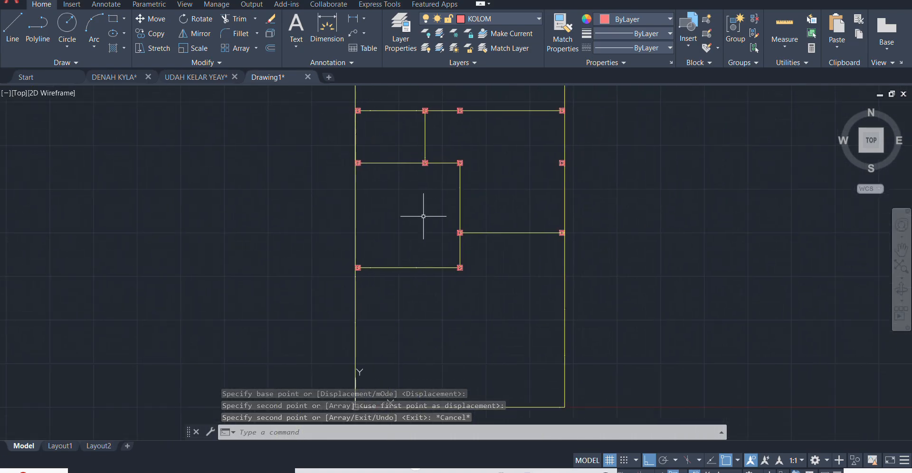
scroll(423, 217, down, 2)
scroll(385, 248, up, 4)
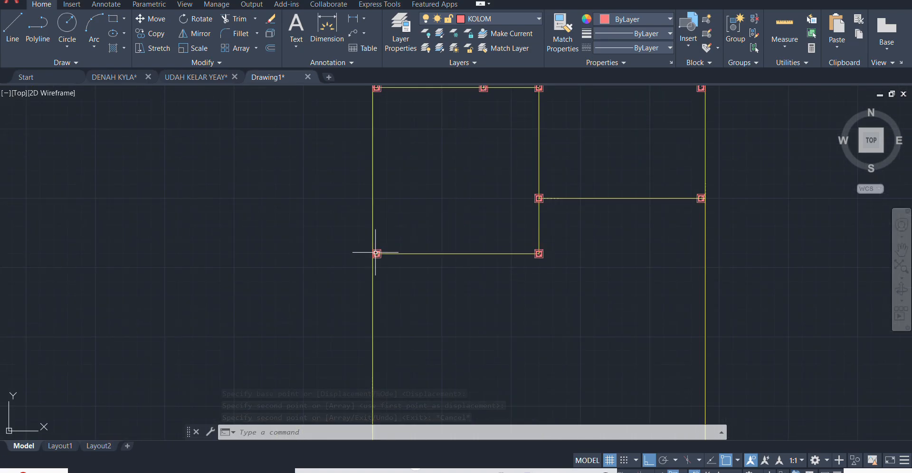
click(376, 253)
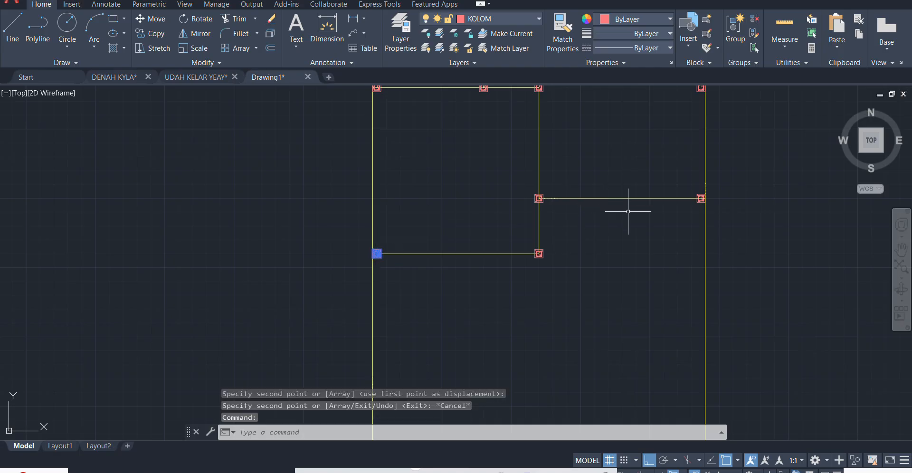
scroll(505, 210, down, 4)
scroll(525, 223, up, 2)
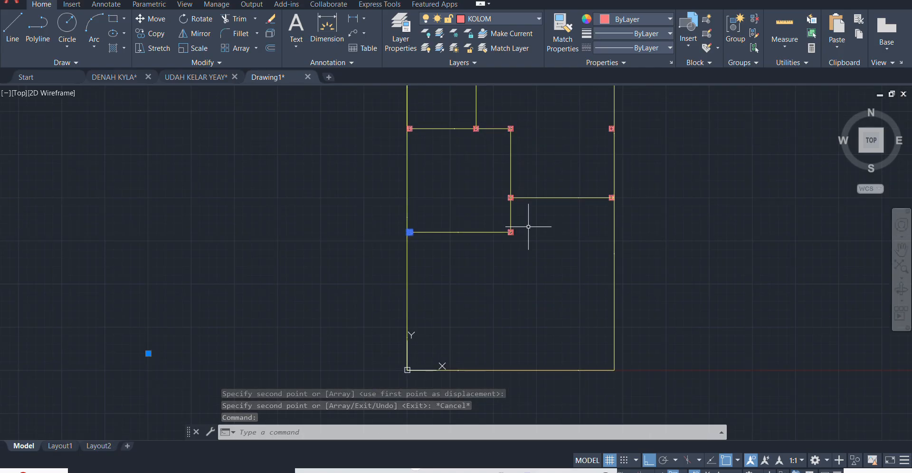
text(co)
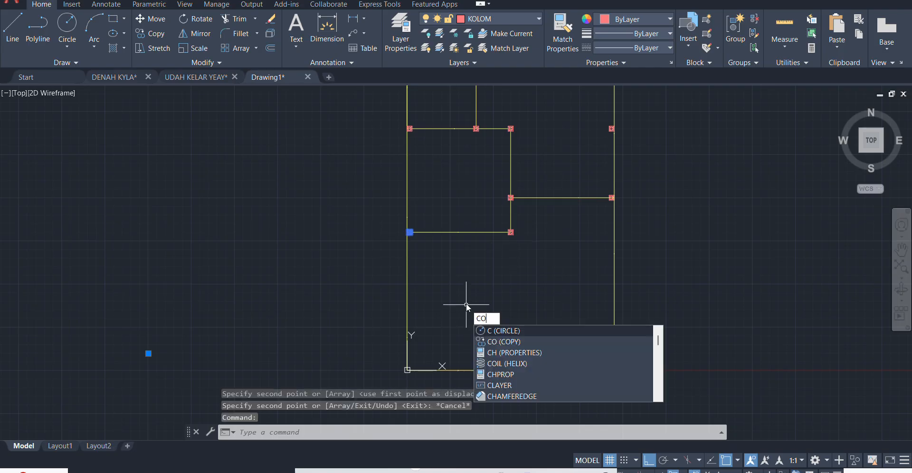
key(Return)
scroll(413, 247, up, 5)
click(454, 306)
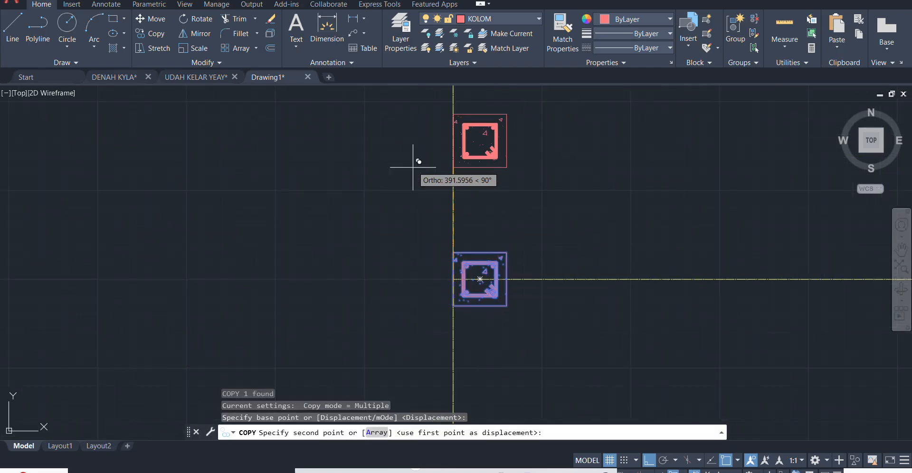
scroll(413, 167, down, 9)
scroll(429, 313, up, 7)
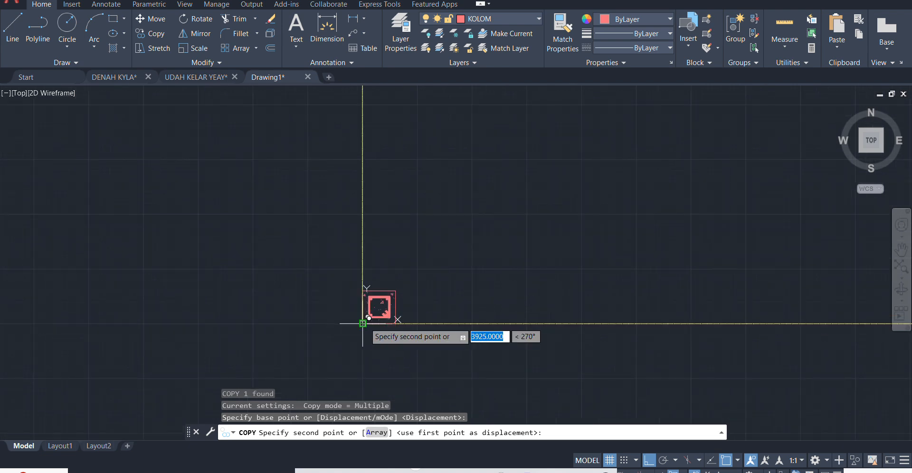
click(362, 323)
key(Escape)
- Copy the lower-left corner column by its bottom edge's midpoint to the midpoint of the bottom outer axis
click(399, 298)
click(383, 304)
scroll(469, 268, down, 2)
text(C)
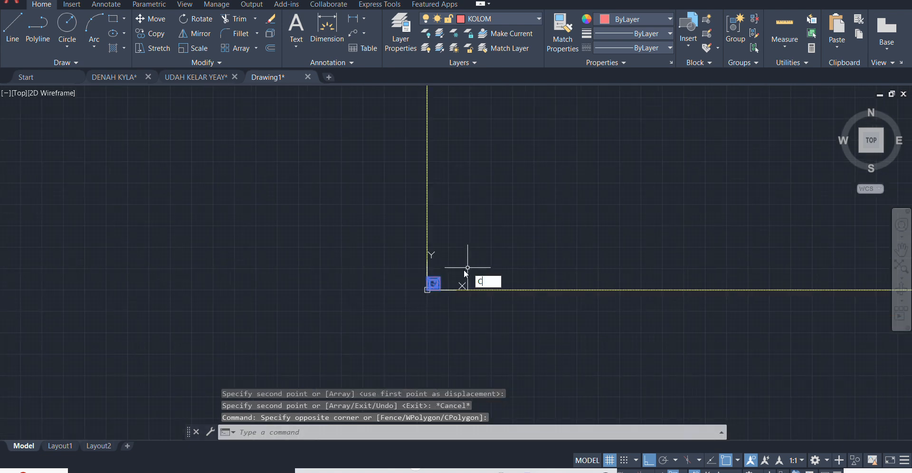
text(O)
key(Return)
scroll(443, 289, up, 6)
click(406, 287)
scroll(338, 285, down, 6)
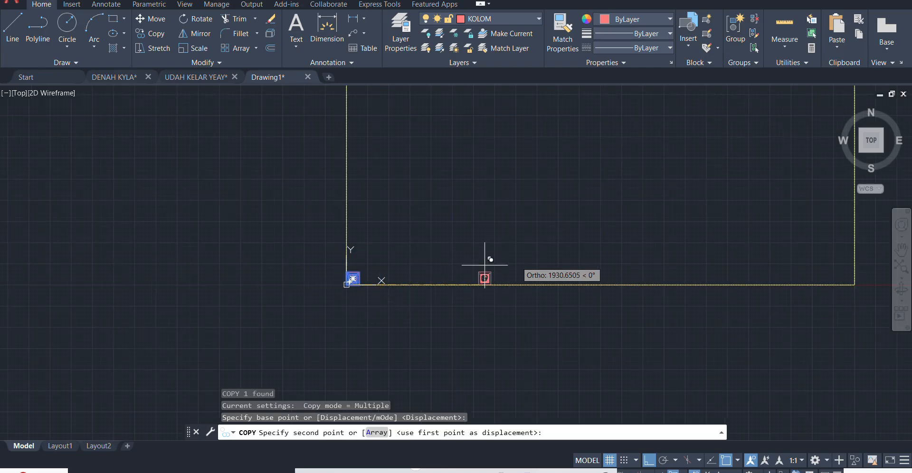
click(601, 285)
key(Escape)
- Copy the column at the middle of the bottom axis by its lower-right corner to the plan's lower-right corner
click(609, 275)
click(591, 277)
key(Return)
scroll(610, 282, up, 4)
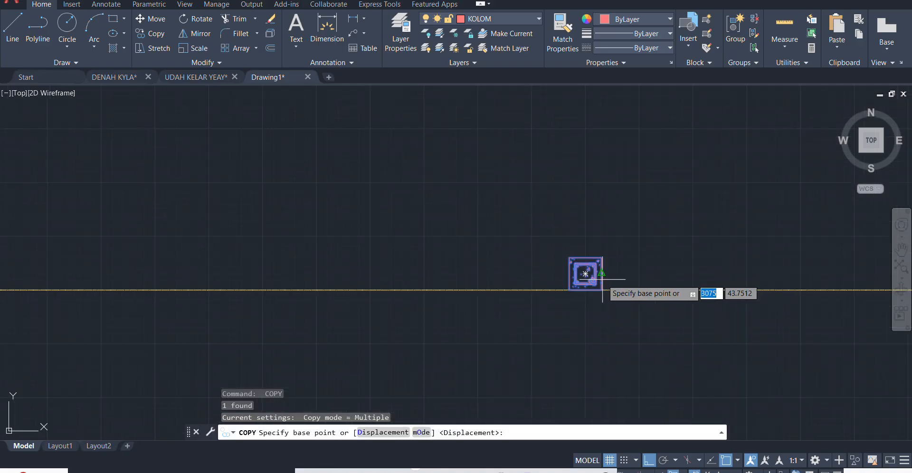
click(601, 289)
scroll(481, 322, down, 4)
scroll(631, 266, up, 4)
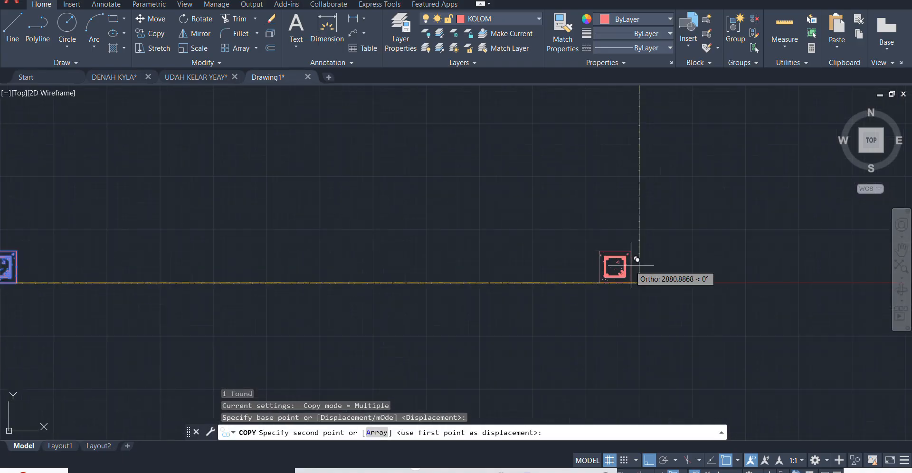
click(639, 281)
key(Escape)
scroll(641, 247, down, 4)
scroll(643, 230, up, 4)
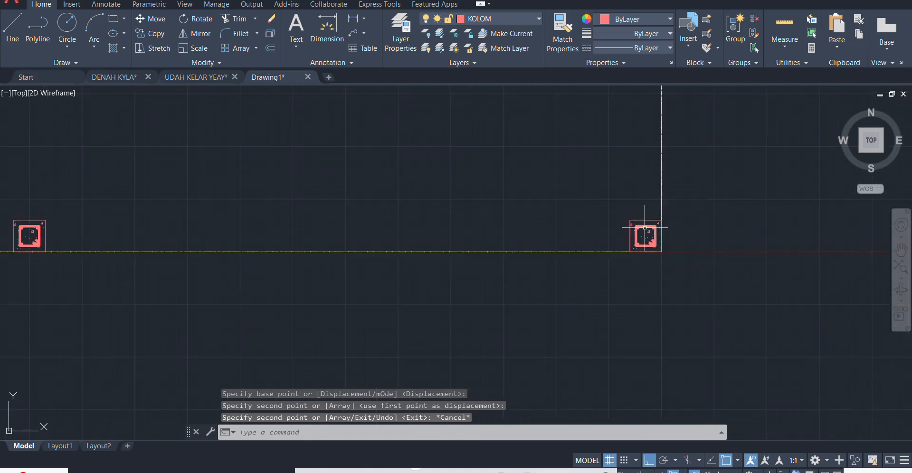
- Copy the lower-left and lower-right corner columns 2000 straight up along the outer axes
scroll(622, 198, down, 3)
scroll(440, 208, up, 1)
scroll(238, 190, up, 3)
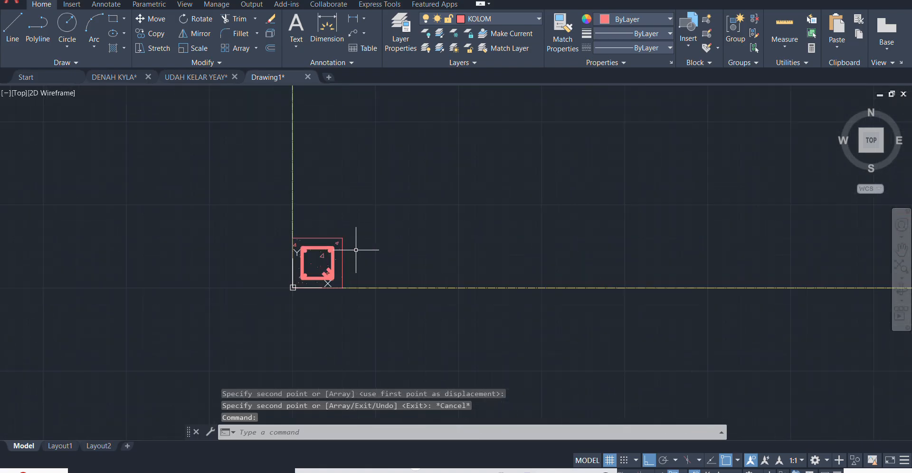
click(348, 248)
click(331, 240)
scroll(331, 240, up, 4)
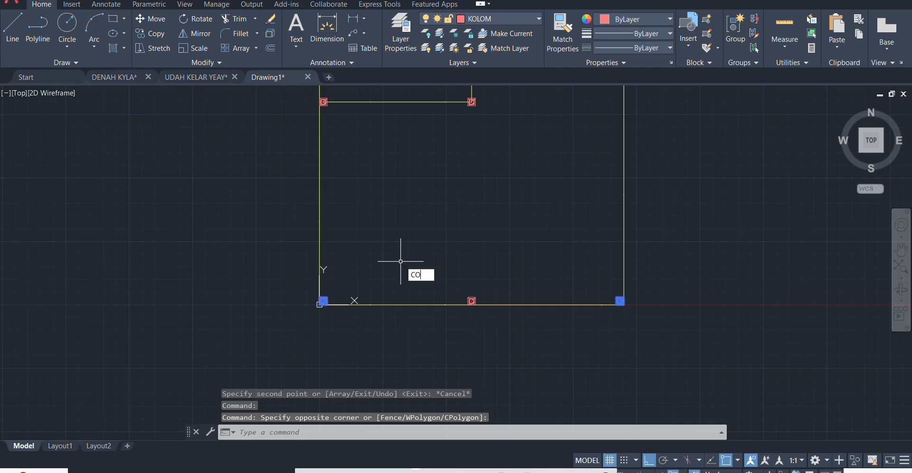
key(Return)
scroll(498, 247, up, 2)
scroll(554, 305, down, 4)
middle_drag(541, 275, 484, 297)
click(483, 301)
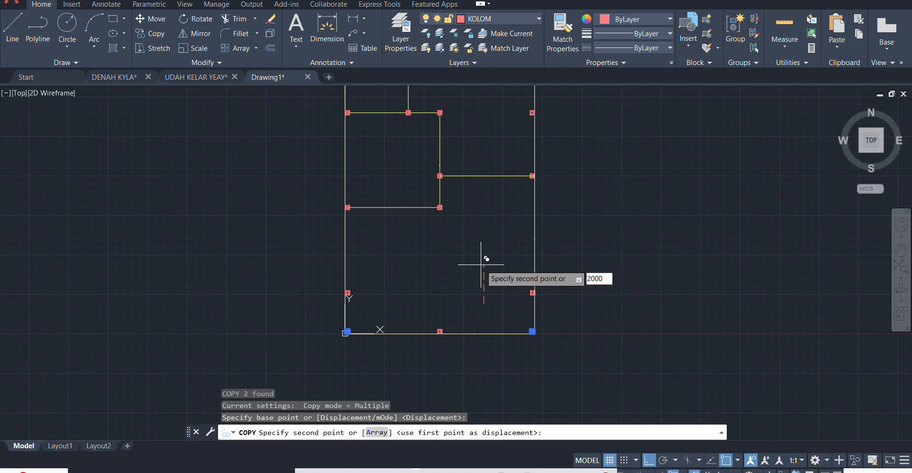
key(Return)
key(Escape)
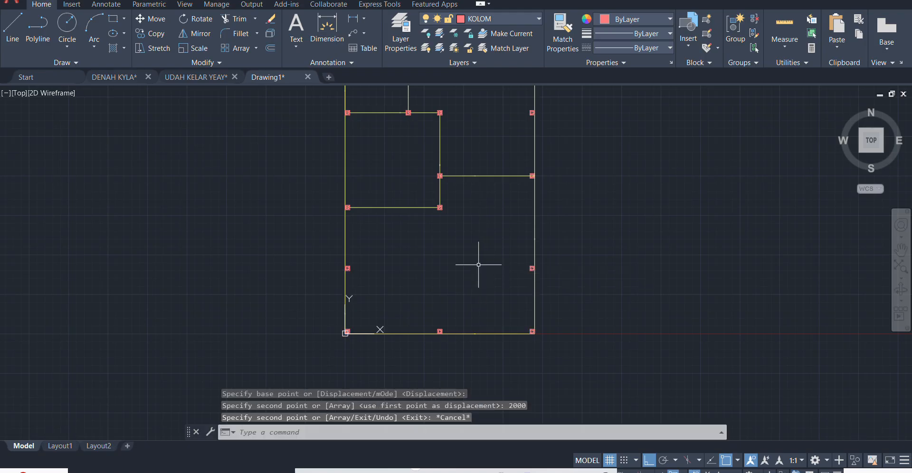
scroll(459, 175, up, 10)
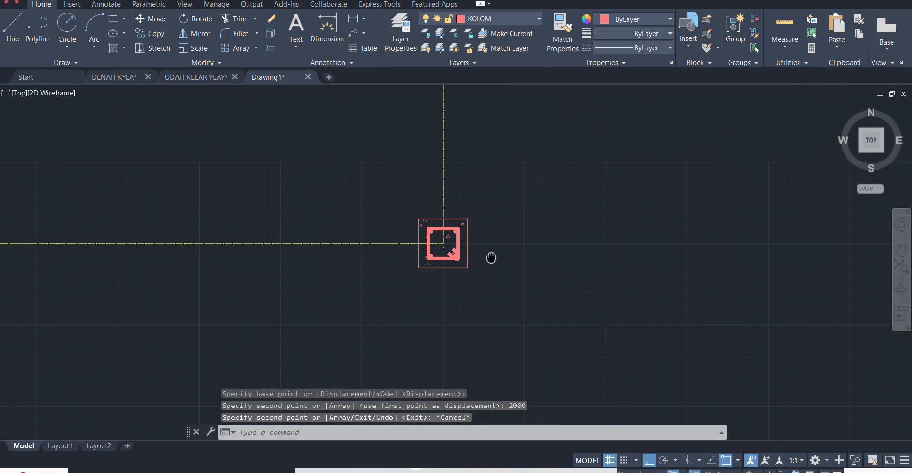
scroll(461, 178, up, 3)
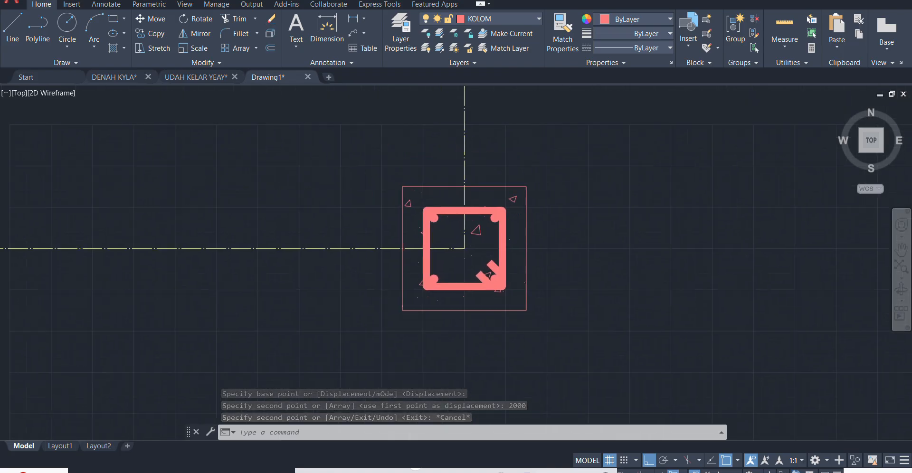
click(580, 233)
click(460, 266)
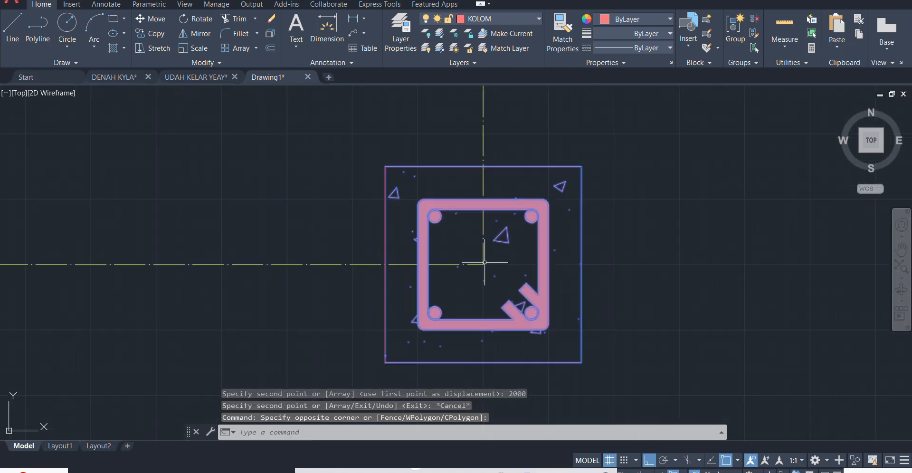
scroll(502, 263, down, 2)
key(Return)
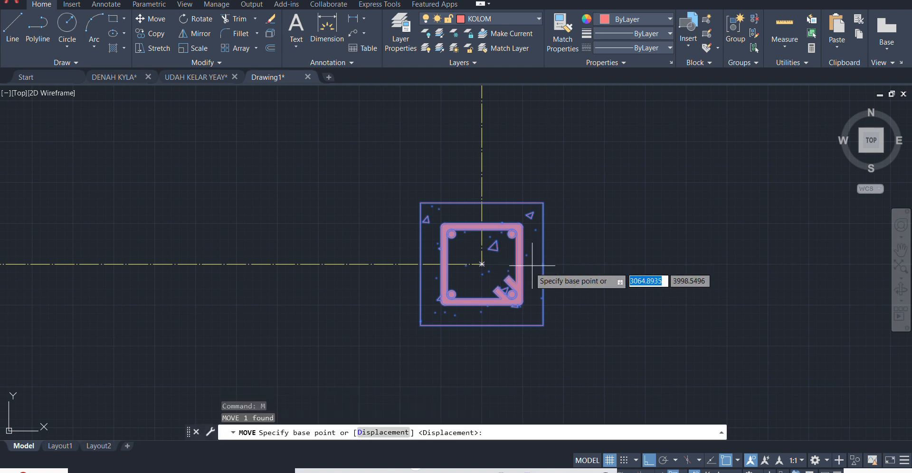
scroll(496, 294, down, 4)
scroll(506, 306, down, 3)
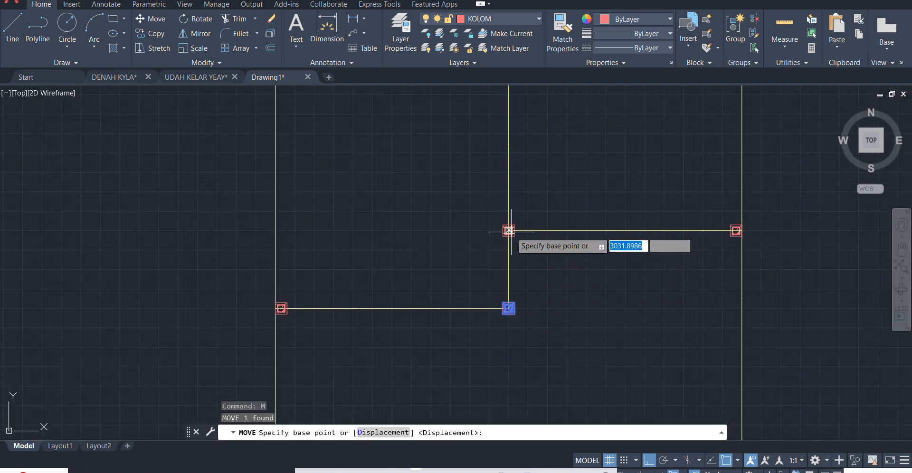
scroll(509, 231, up, 6)
scroll(461, 249, up, 3)
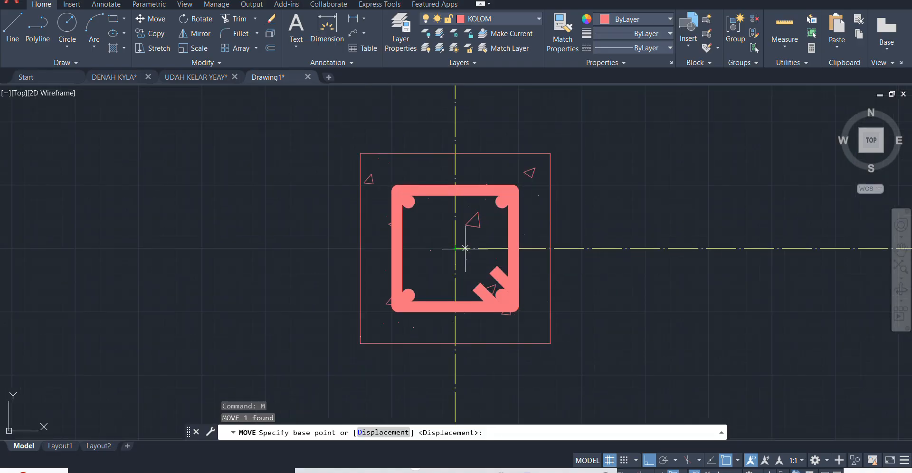
scroll(434, 265, down, 8)
scroll(464, 248, up, 2)
scroll(433, 223, down, 2)
key(Escape)
scroll(432, 223, up, 8)
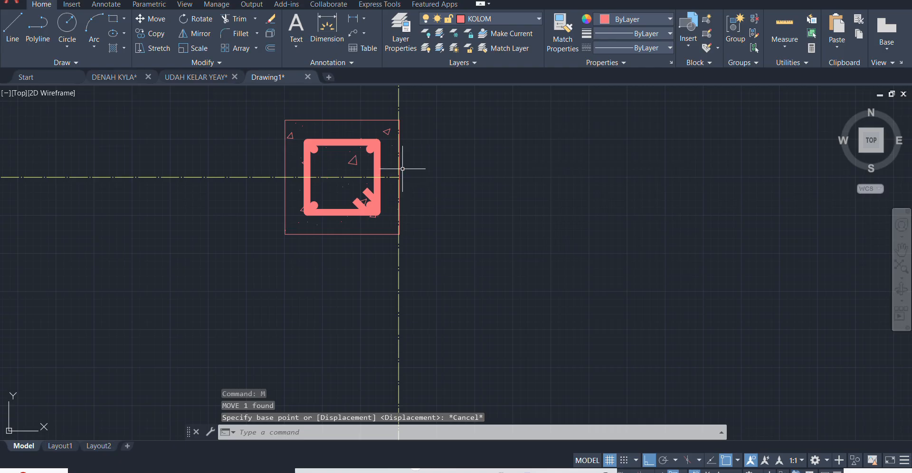
scroll(565, 190, down, 5)
scroll(356, 260, down, 6)
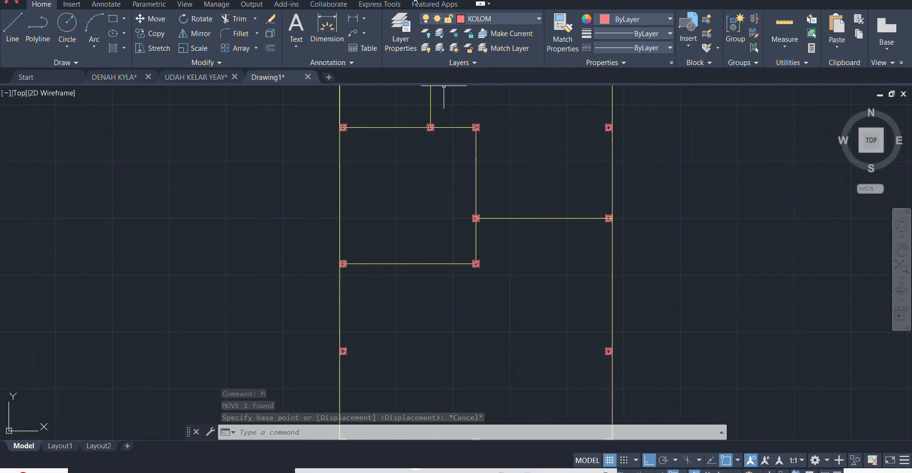